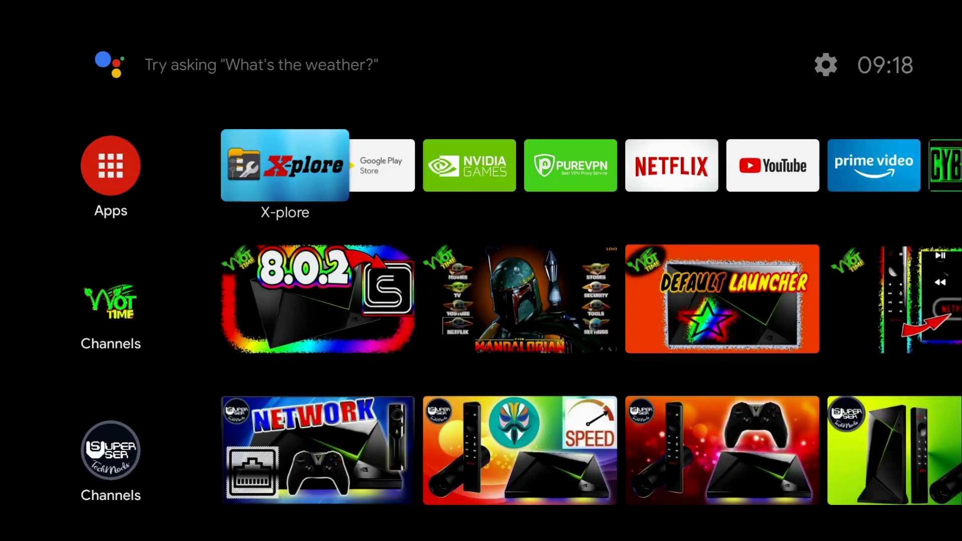
# Step: Launch Google Play Store and move through My apps to the store's search
pyautogui.press('Right')
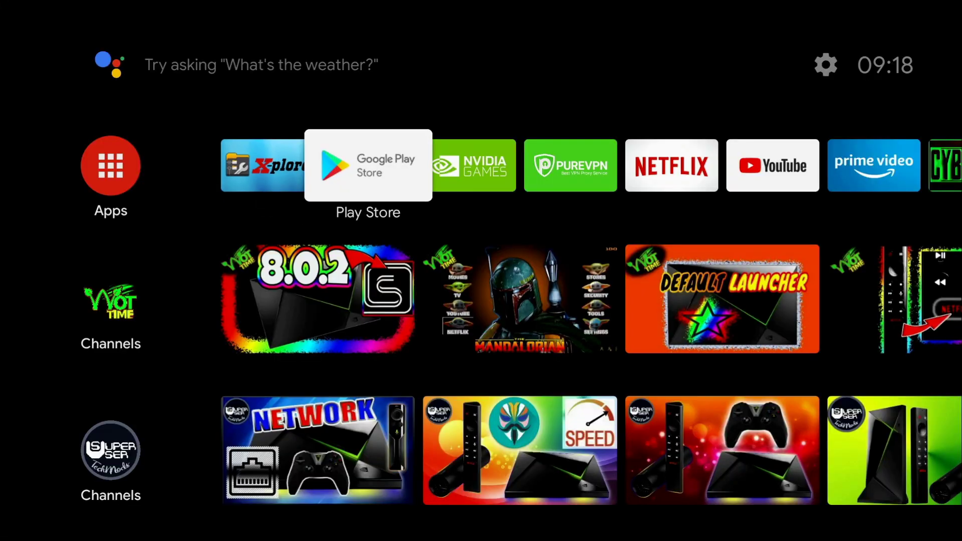
pyautogui.press('Return')
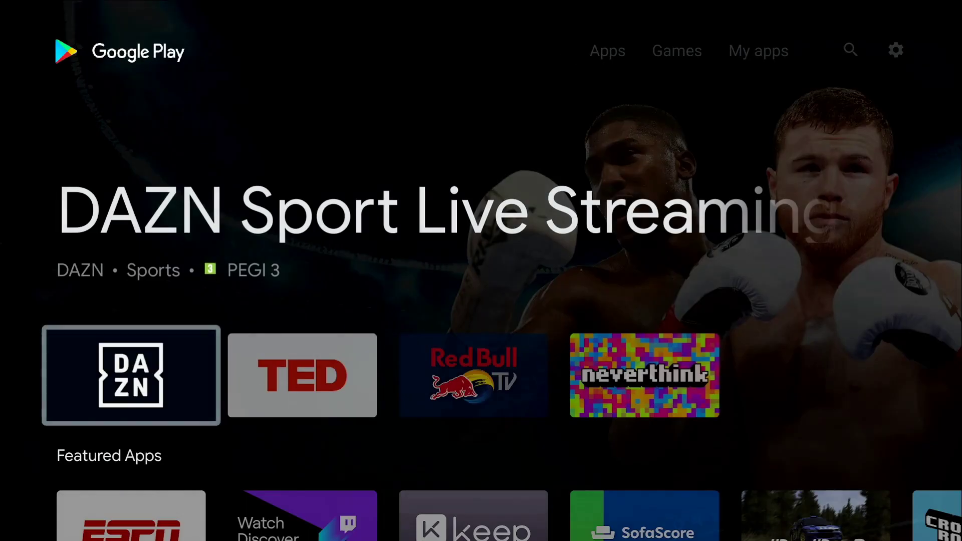
pyautogui.press('Up')
pyautogui.press('Right')
pyautogui.press('Right')
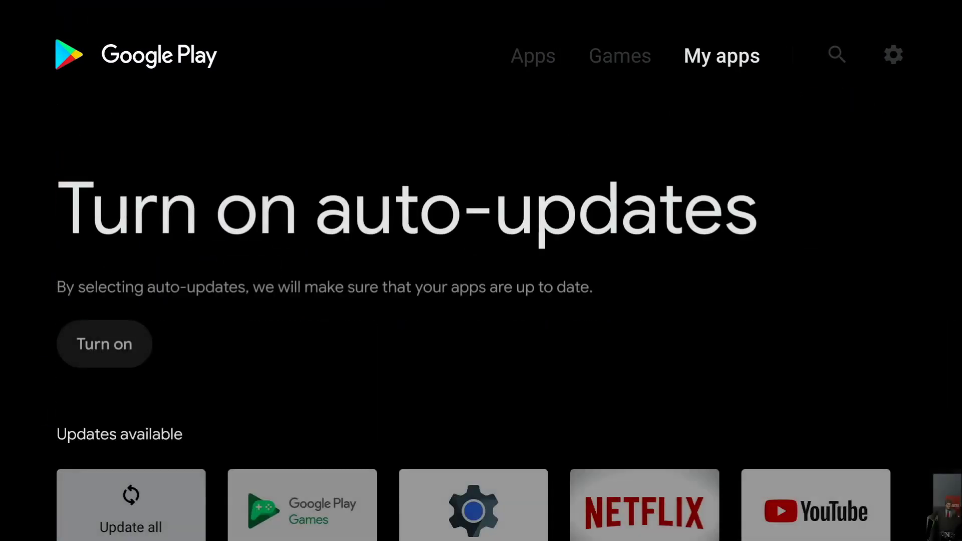
pyautogui.press('Right')
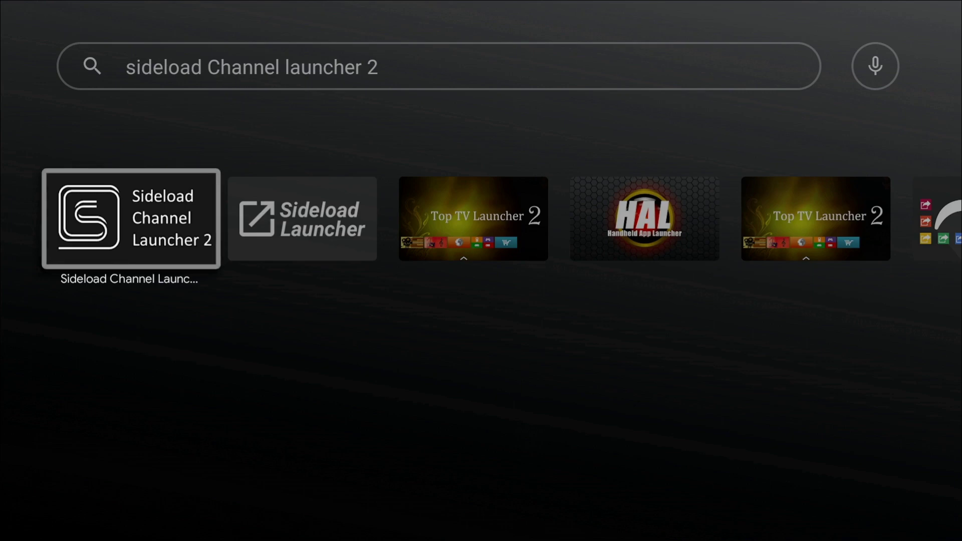
# Step: Open the Sideload Channel Launcher 2 for TV result and install it
pyautogui.press('Return')
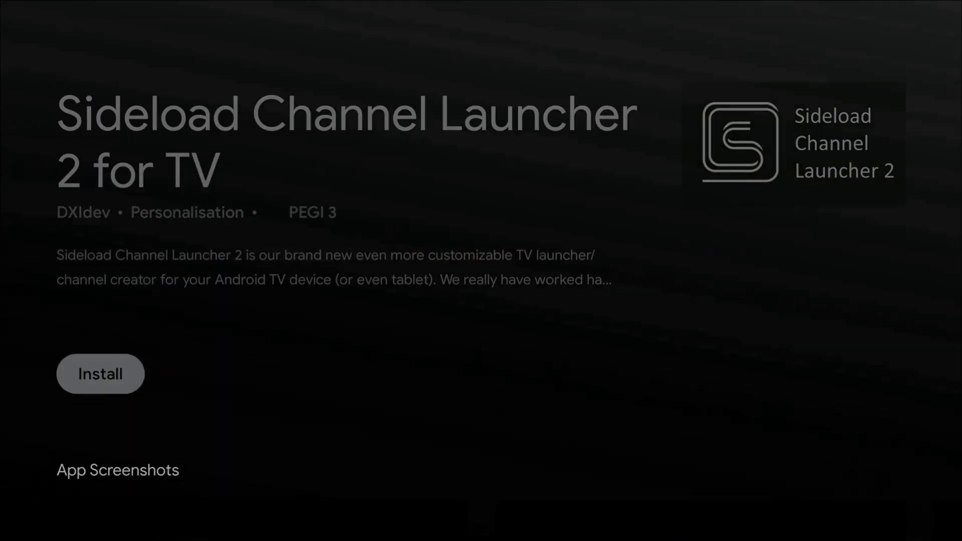
pyautogui.press('Return')
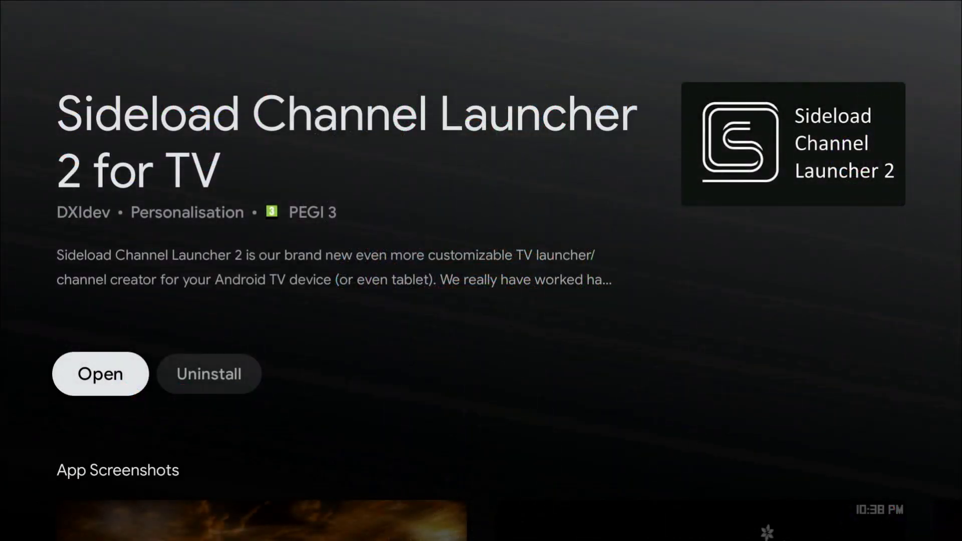
# Step: Open the launcher, close its Help & About screen and allow storage access
pyautogui.press('Return')
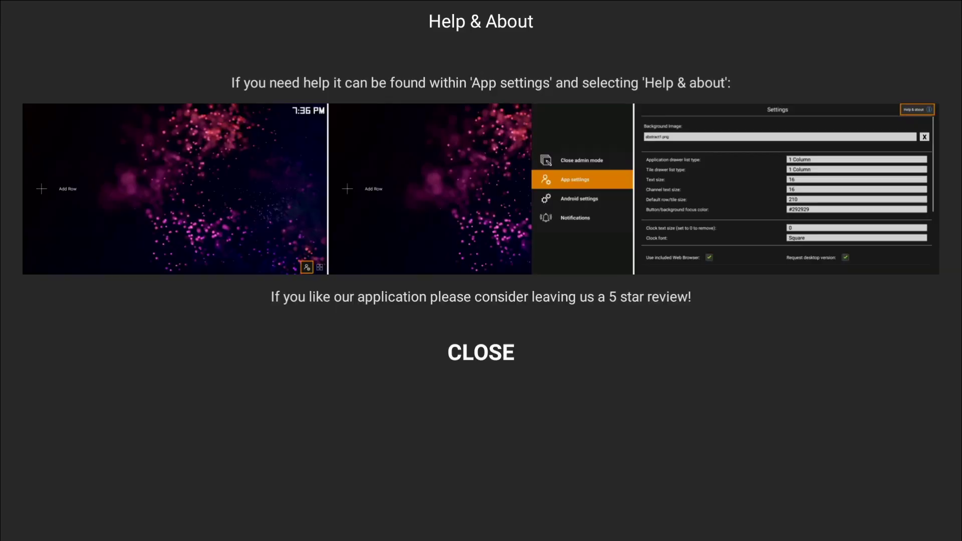
pyautogui.press('Down')
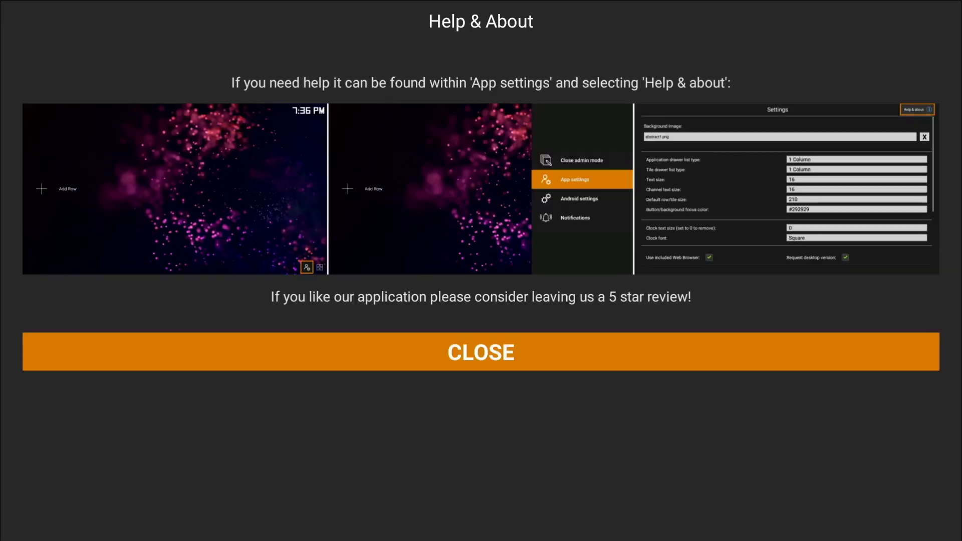
pyautogui.press('Return')
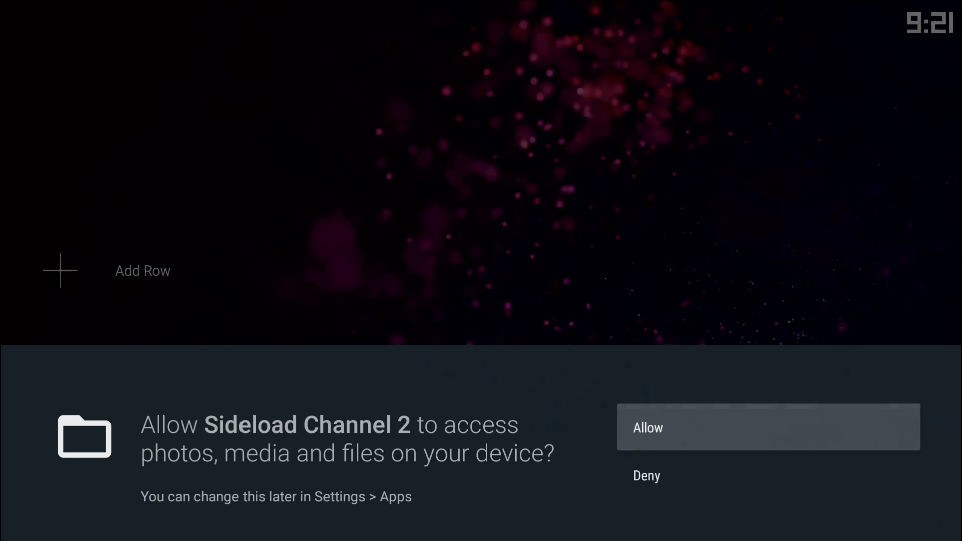
pyautogui.press('Return')
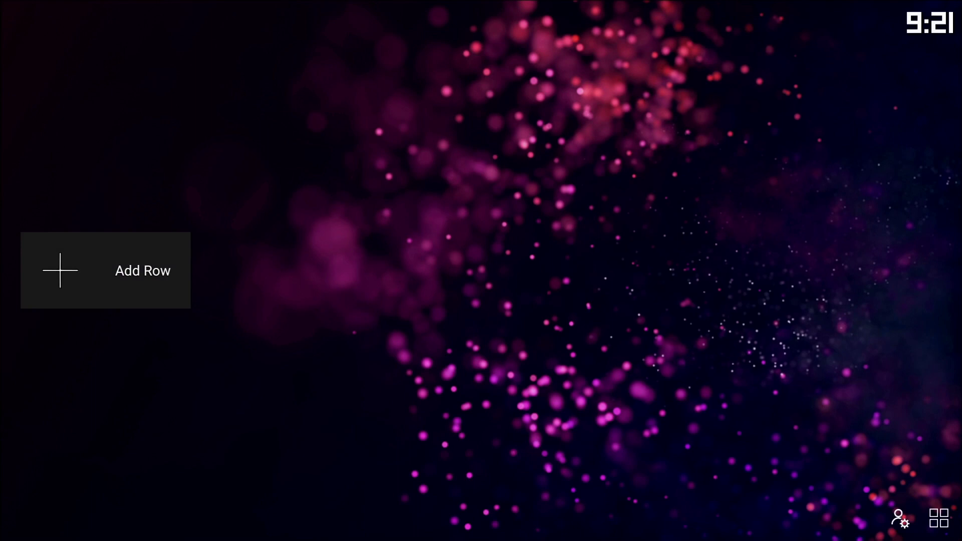
# Step: Add a new row with 'Hide channel logo & name' ticked and save it
pyautogui.press('Return')
pyautogui.press('Down')
pyautogui.press('Down')
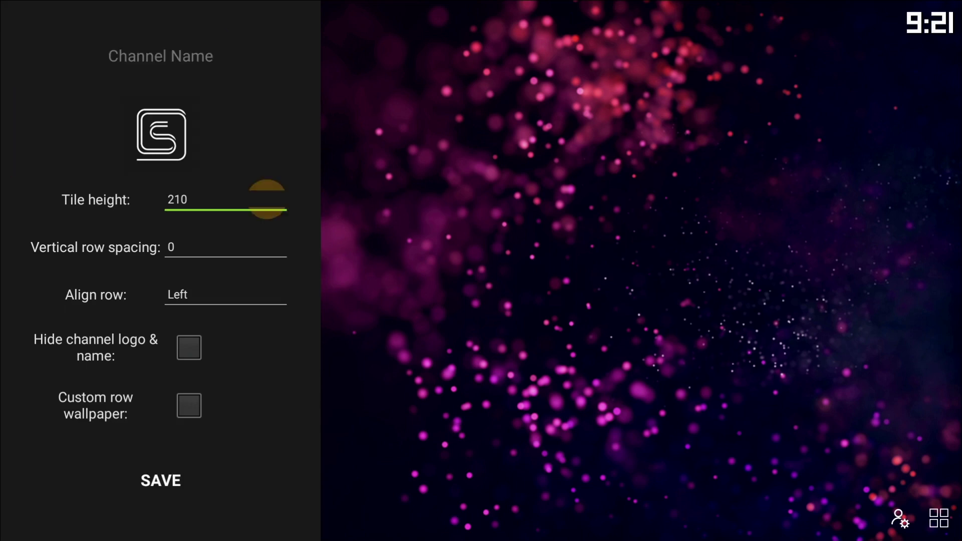
pyautogui.press('Down')
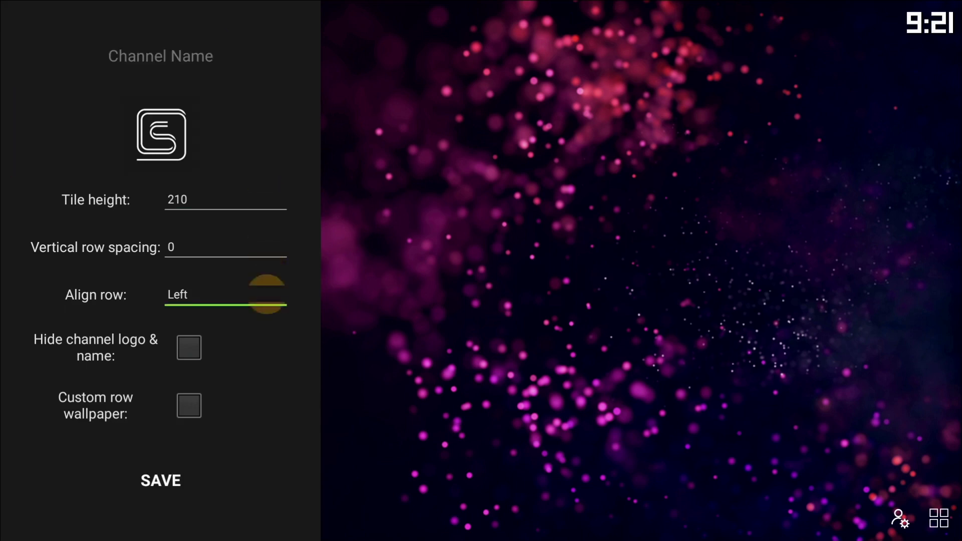
pyautogui.press('Down')
pyautogui.press('Down')
pyautogui.press('Return')
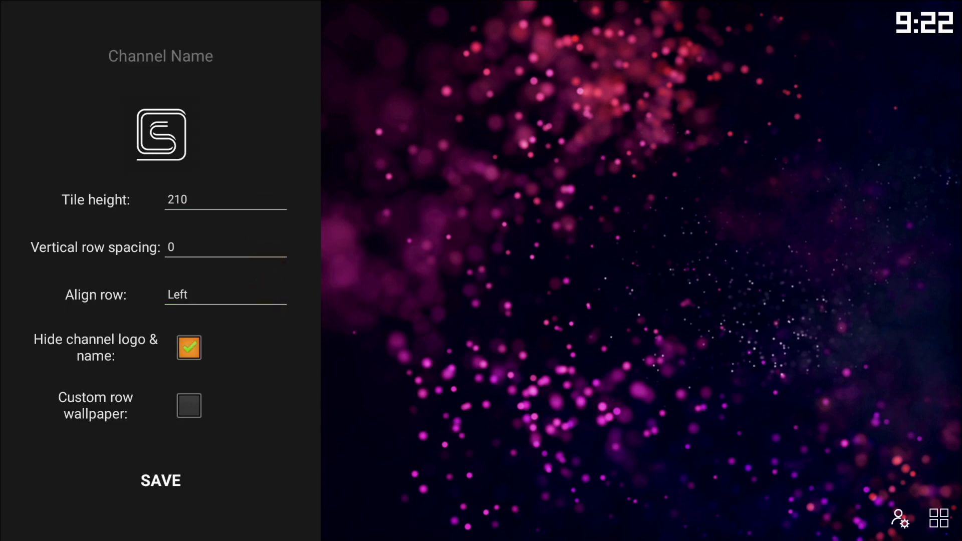
pyautogui.press('Down')
pyautogui.press('Down')
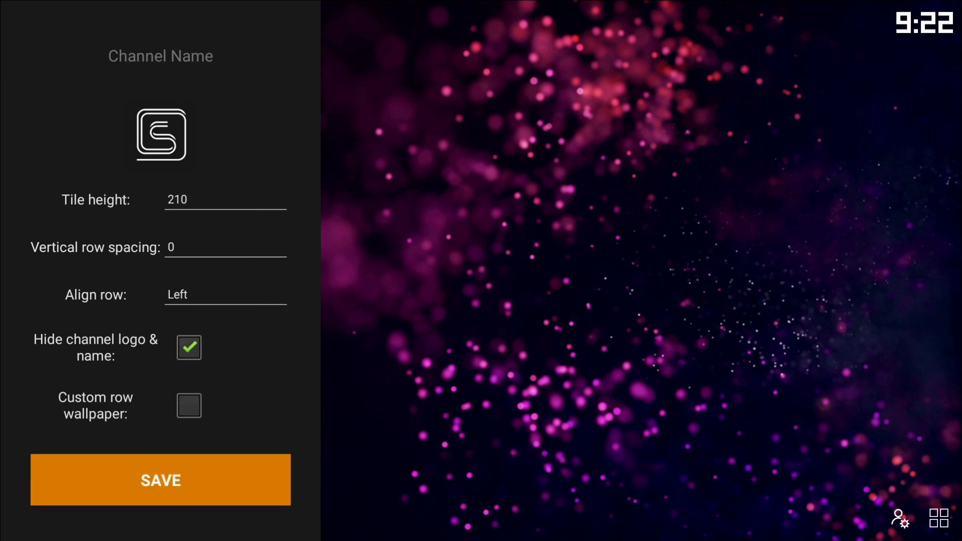
pyautogui.press('Return')
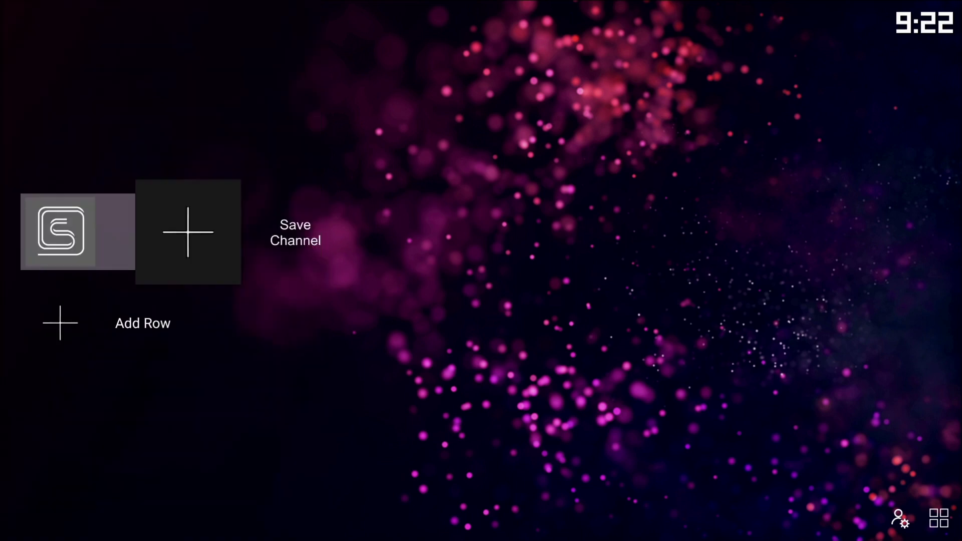
# Step: Bring up the Application/Custom tile/Widget choices from the row's + tile
pyautogui.press('Right')
pyautogui.press('Left')
pyautogui.press('Return')
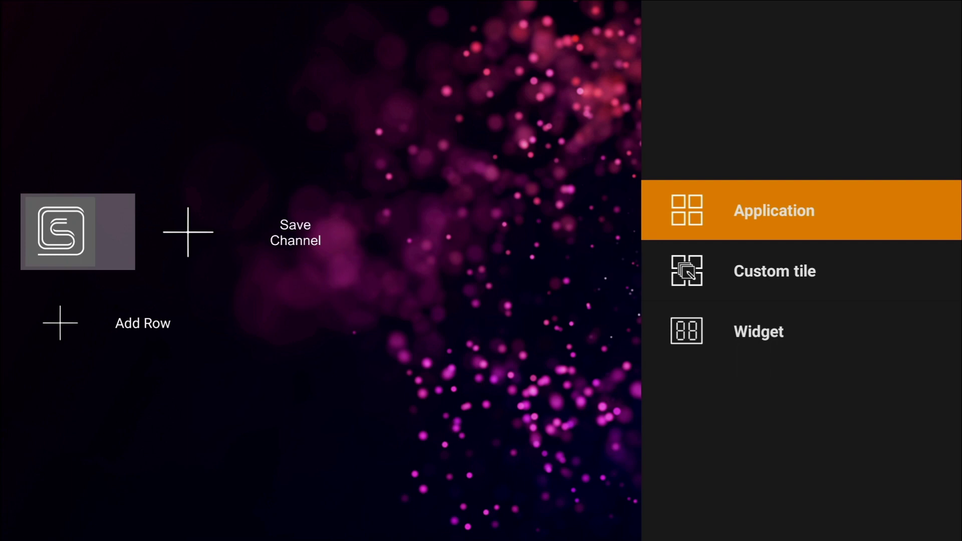
# Step: Create a custom tile with File Viewer as its action, then reach Add Website URL
pyautogui.press('Down')
pyautogui.press('Return')
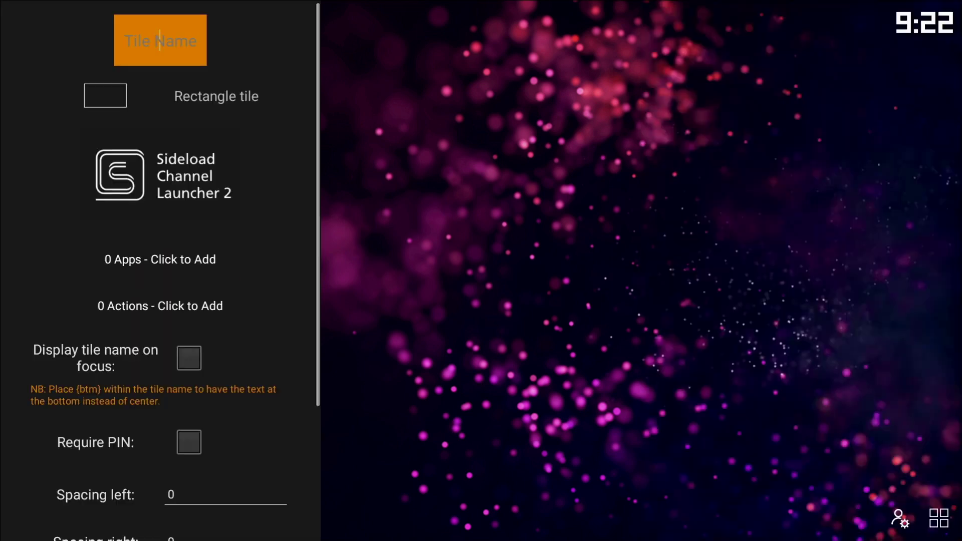
pyautogui.press('Down')
pyautogui.press('Down')
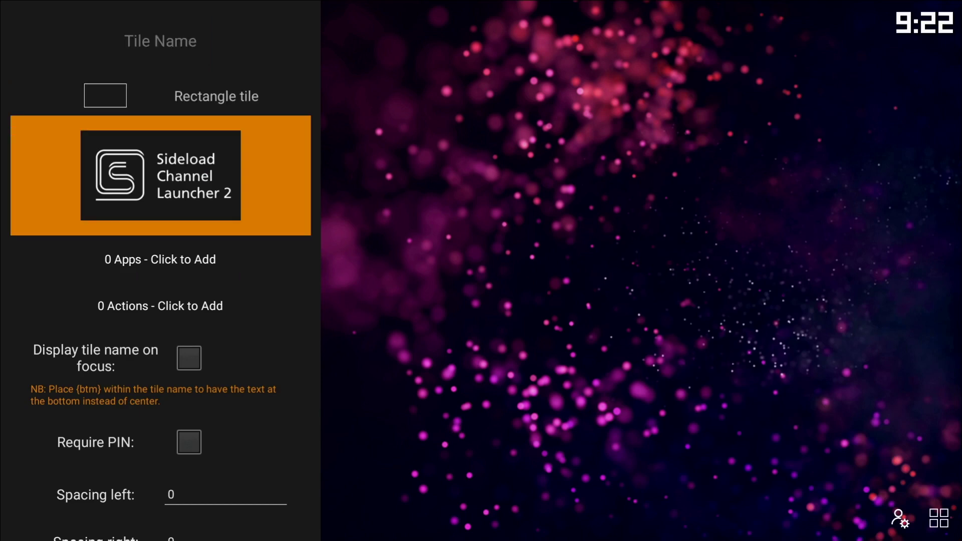
pyautogui.press('Down')
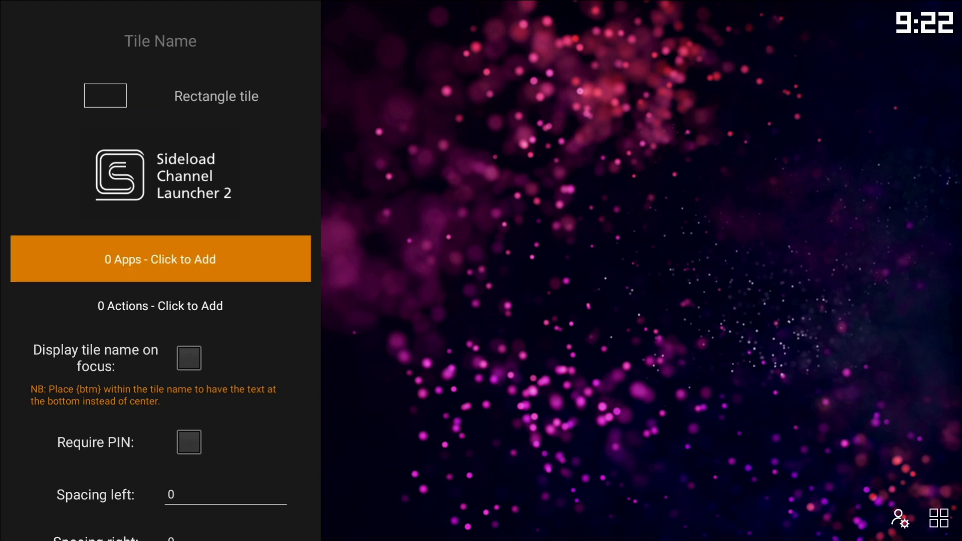
pyautogui.press('Down')
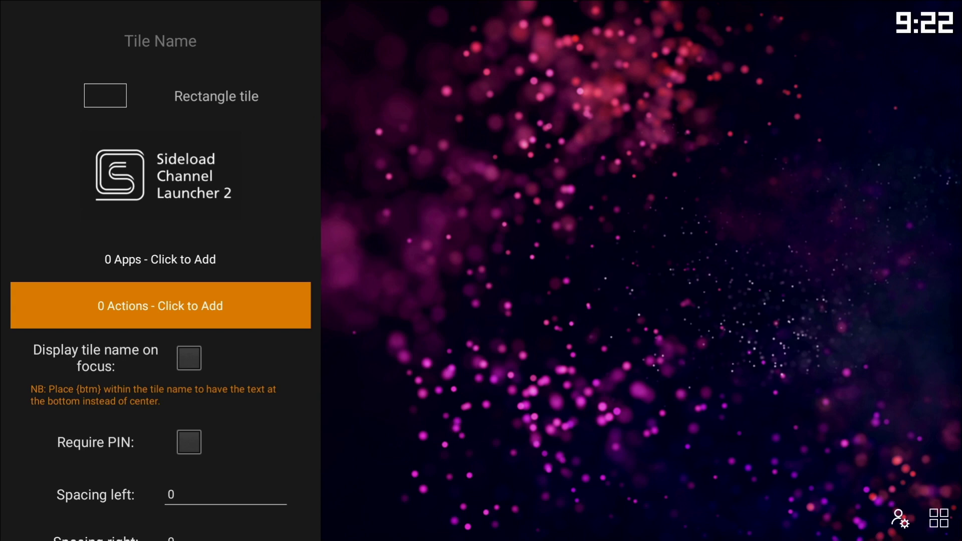
pyautogui.press('Return')
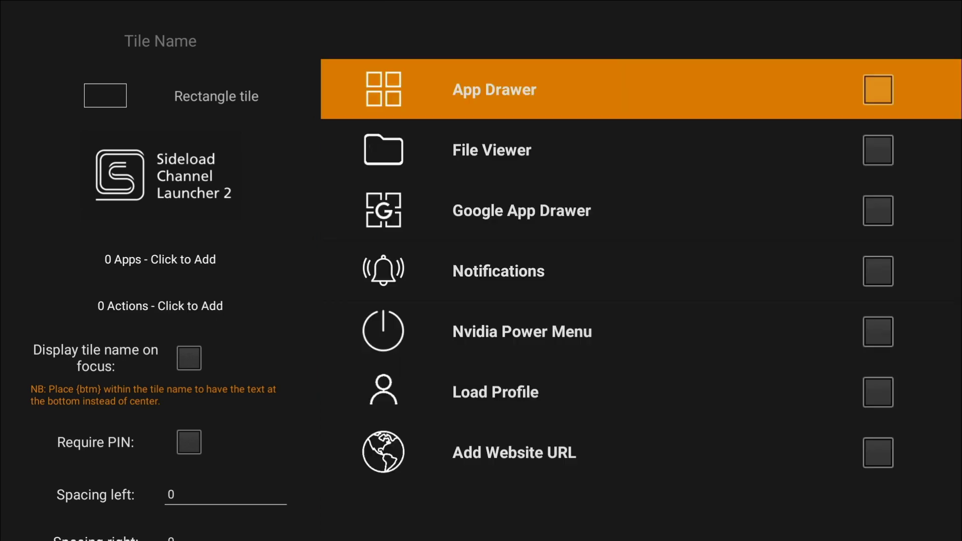
pyautogui.press('Down')
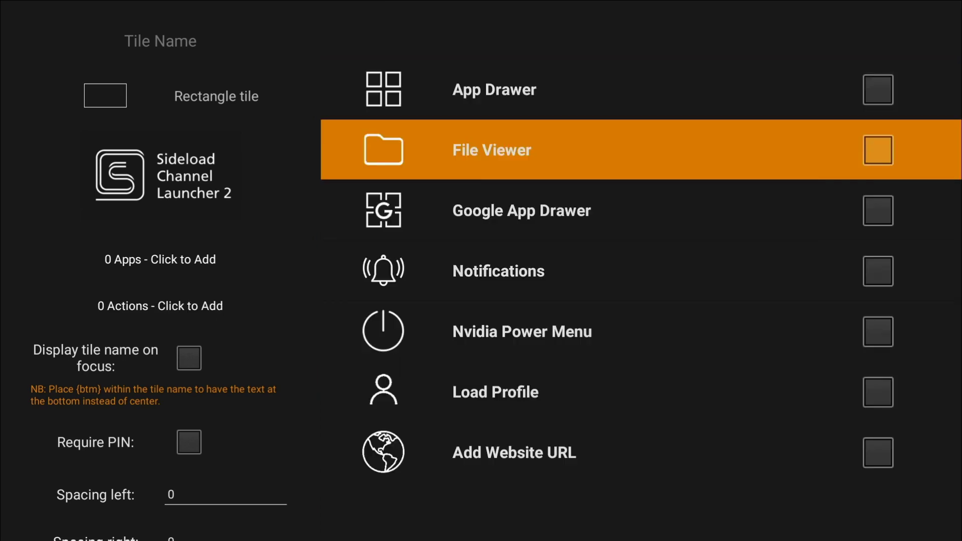
pyautogui.press('Return')
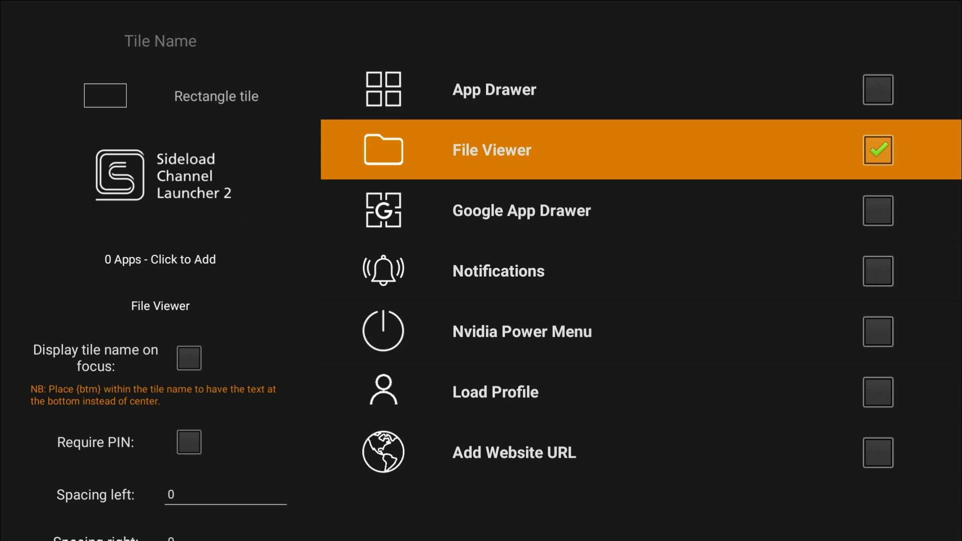
pyautogui.press('Down')
pyautogui.press('Down')
pyautogui.press('Down')
pyautogui.press('Down')
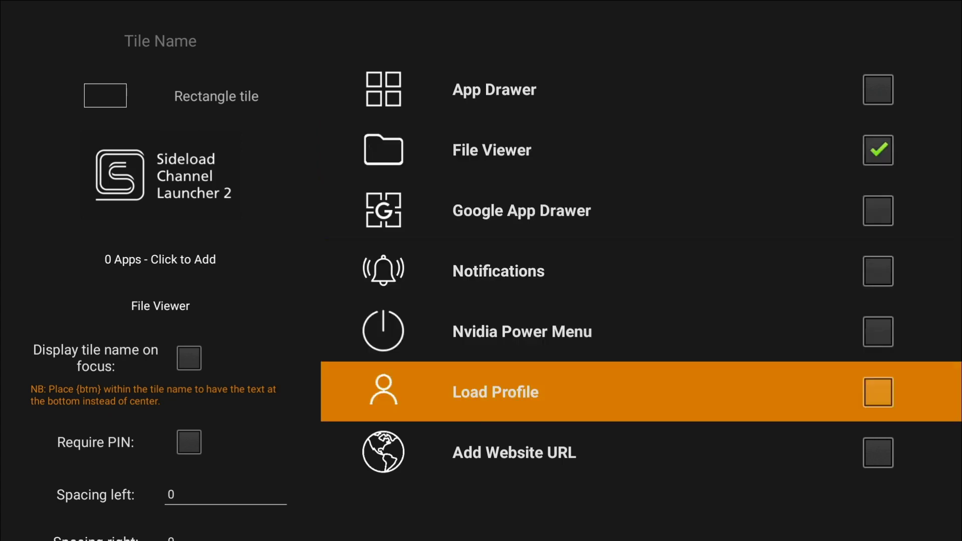
pyautogui.press('Down')
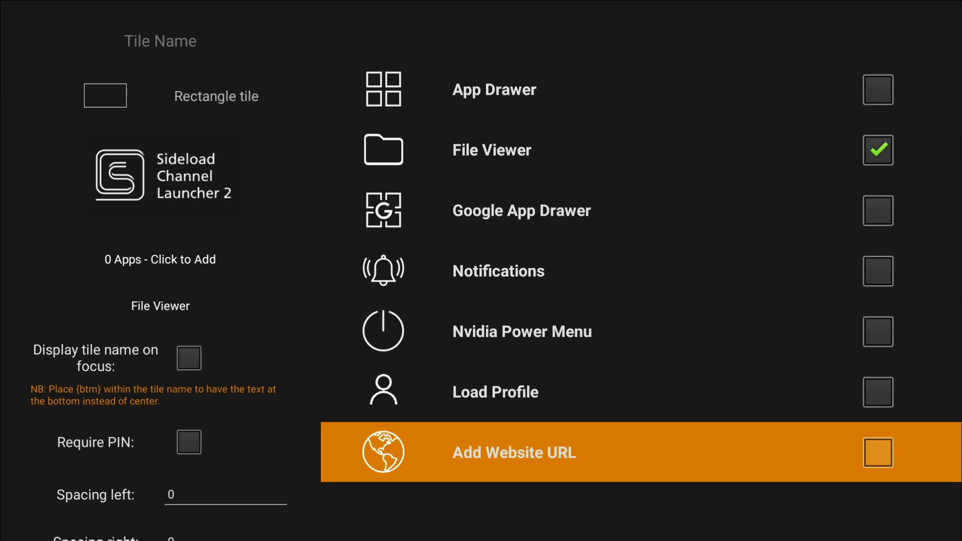
pyautogui.press('Return')
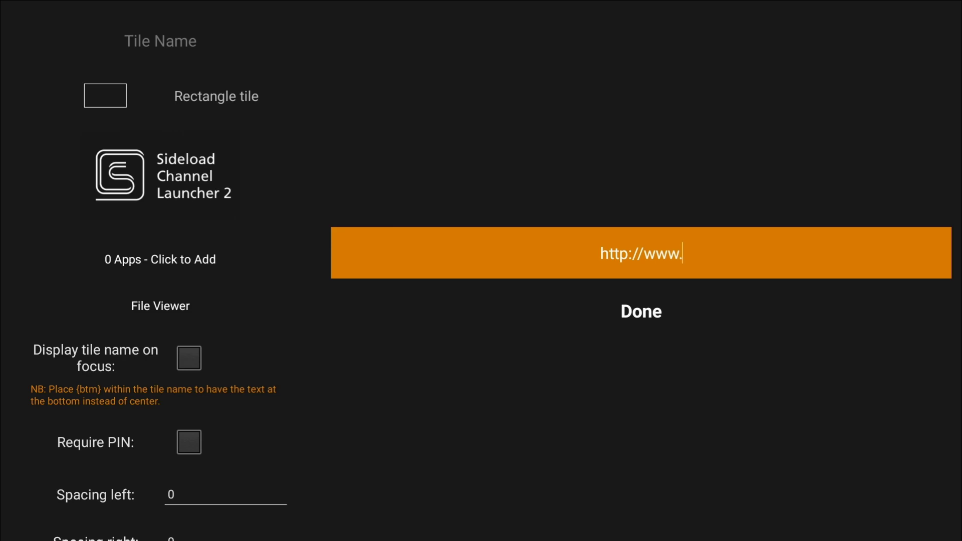
pyautogui.write('google')
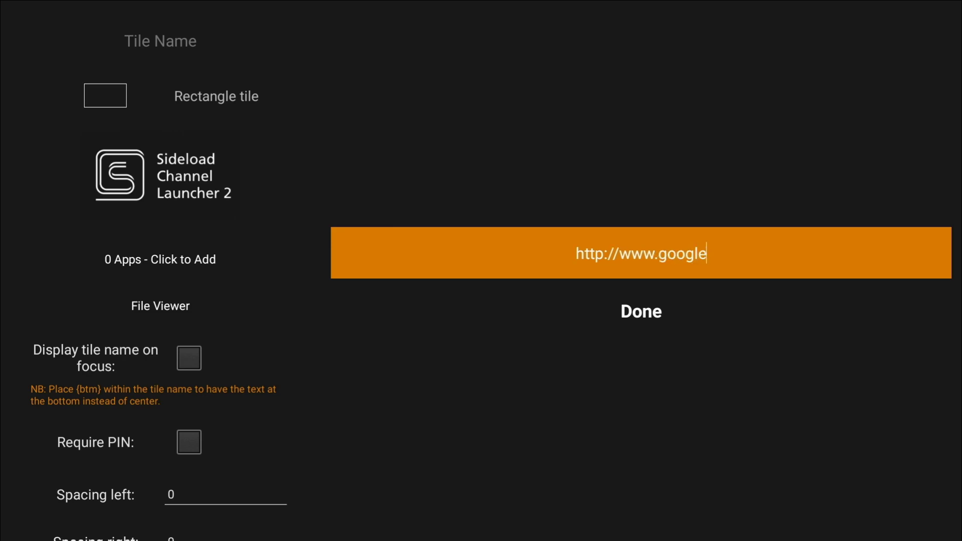
pyautogui.write('.com')
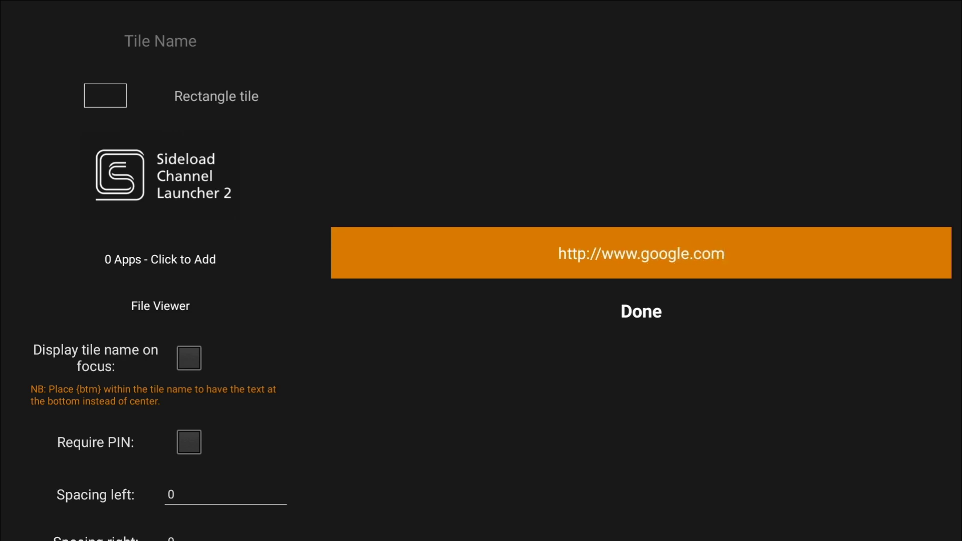
pyautogui.press('Down')
pyautogui.press('Return')
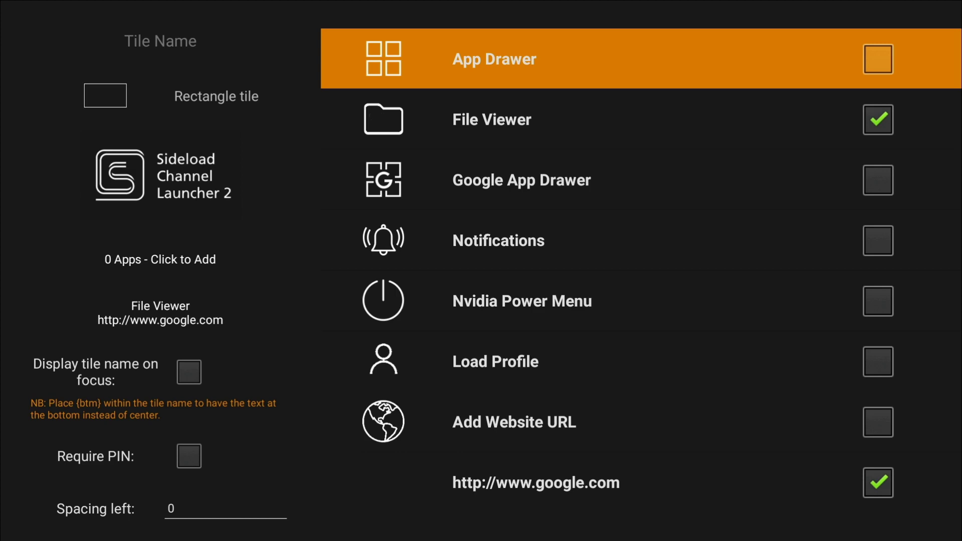
# Step: Close the apps-and-links list and save the new Sideload tile into the row
pyautogui.press('Left')
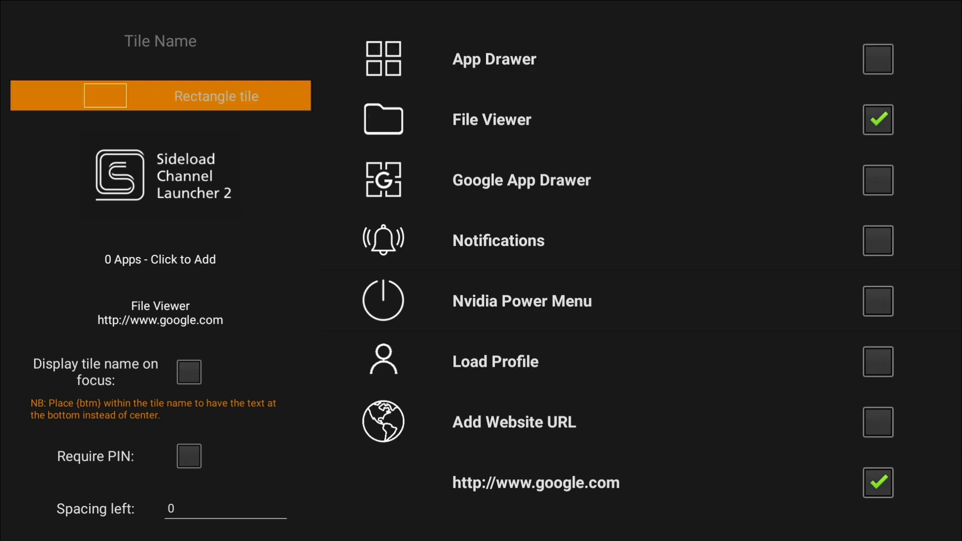
pyautogui.press('Down')
pyautogui.press('Down')
pyautogui.press('Down')
pyautogui.press('Down')
pyautogui.press('Down')
pyautogui.press('Down')
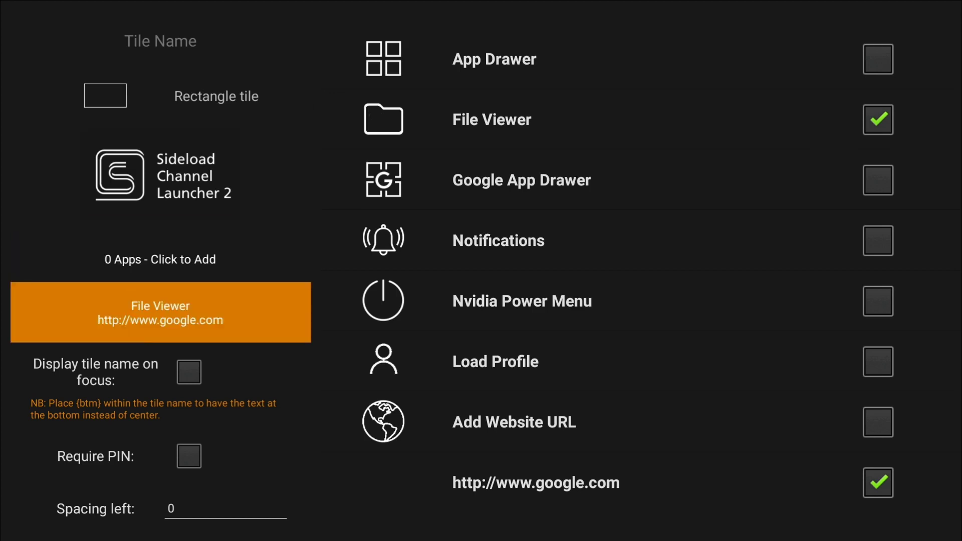
pyautogui.press('Down')
pyautogui.press('Down')
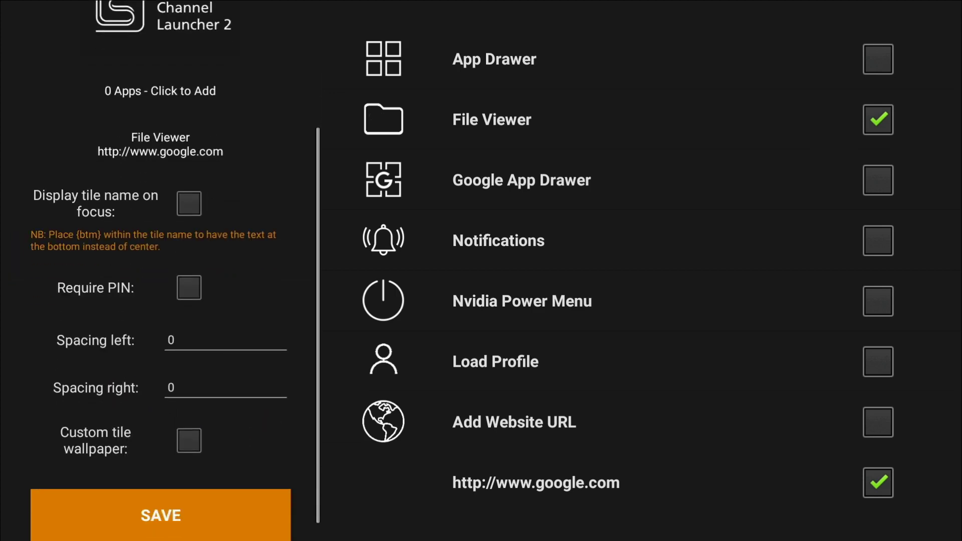
pyautogui.press('Return')
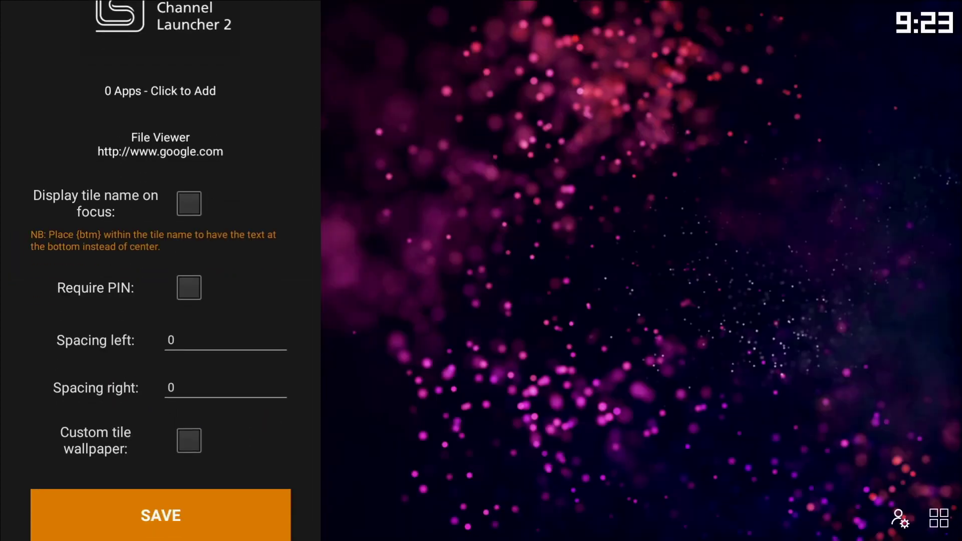
pyautogui.press('Return')
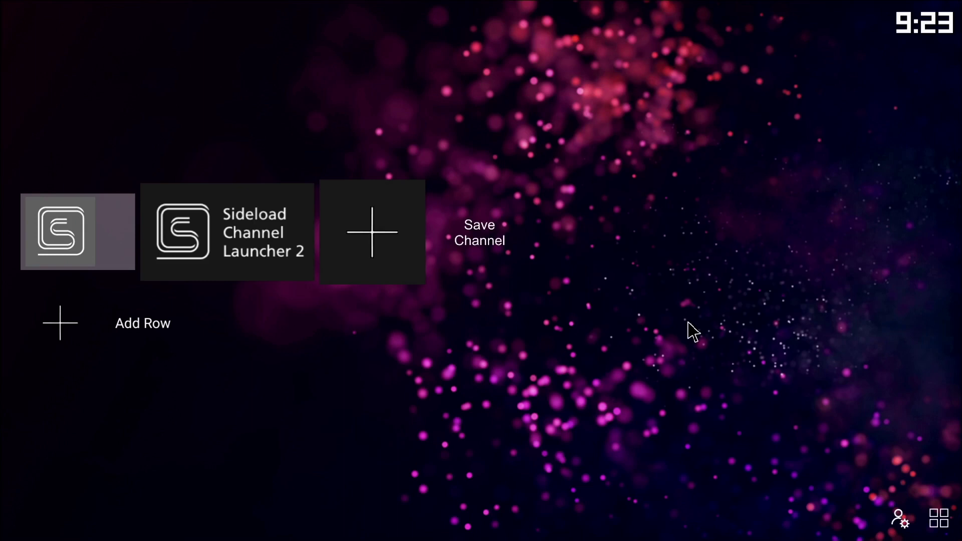
pyautogui.press('Down')
pyautogui.press('Down')
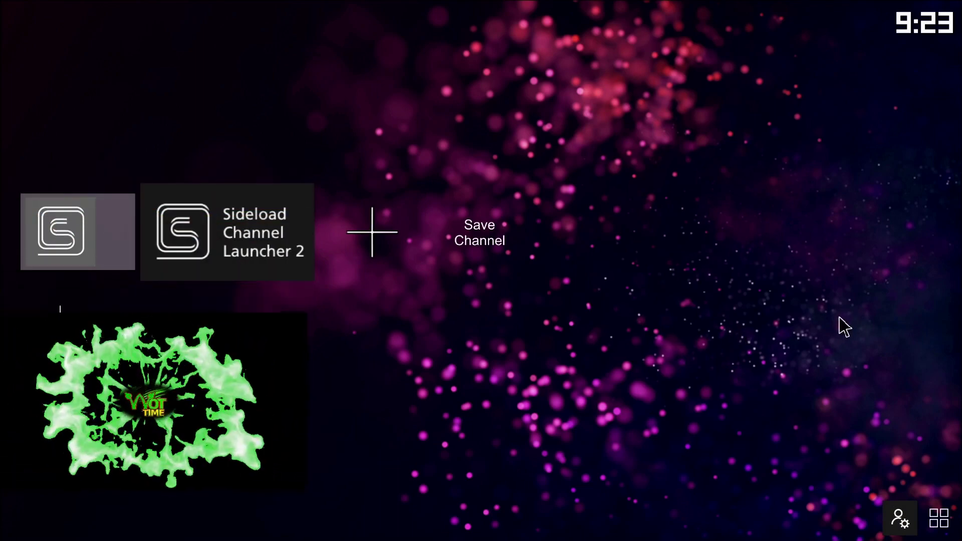
# Step: Close admin mode from the settings menu and highlight the tile's google.com link
pyautogui.press('Return')
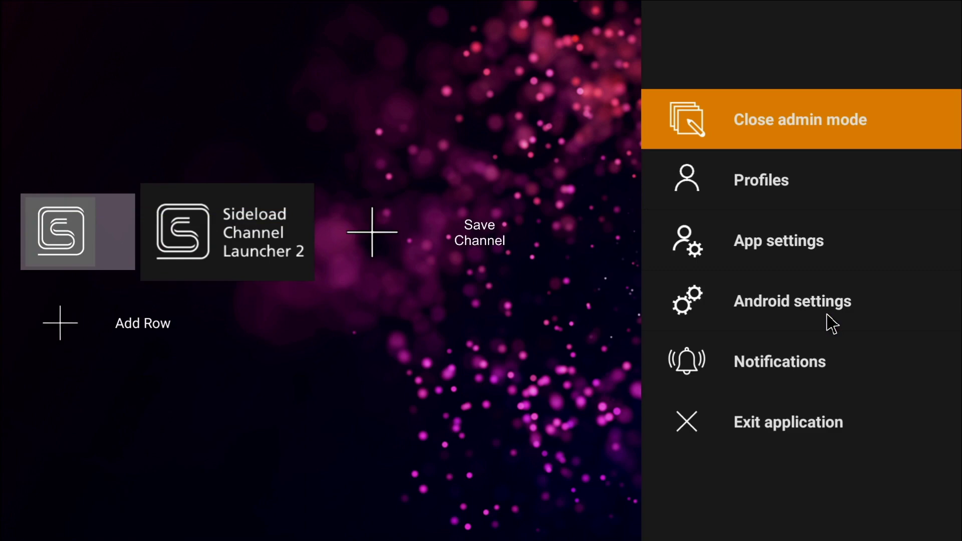
pyautogui.press('Return')
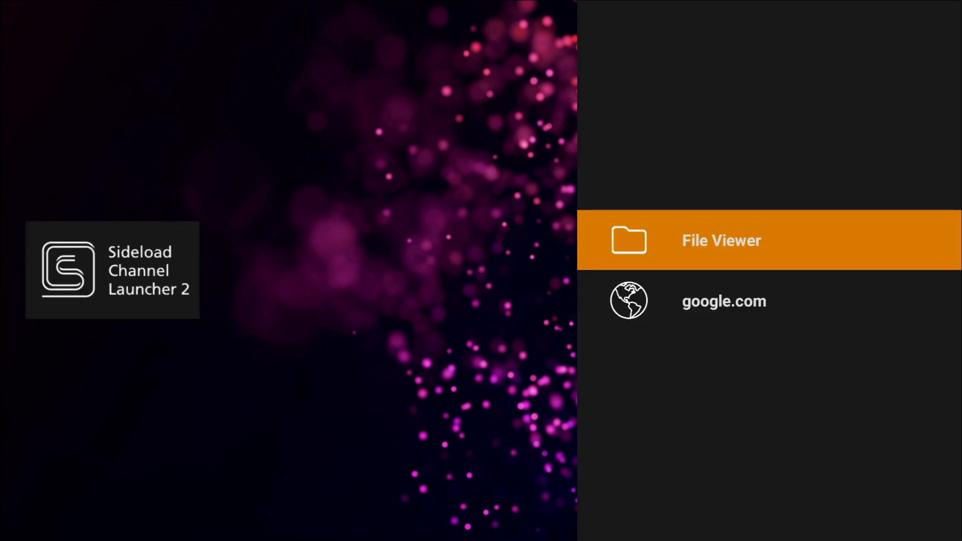
pyautogui.press('Down')
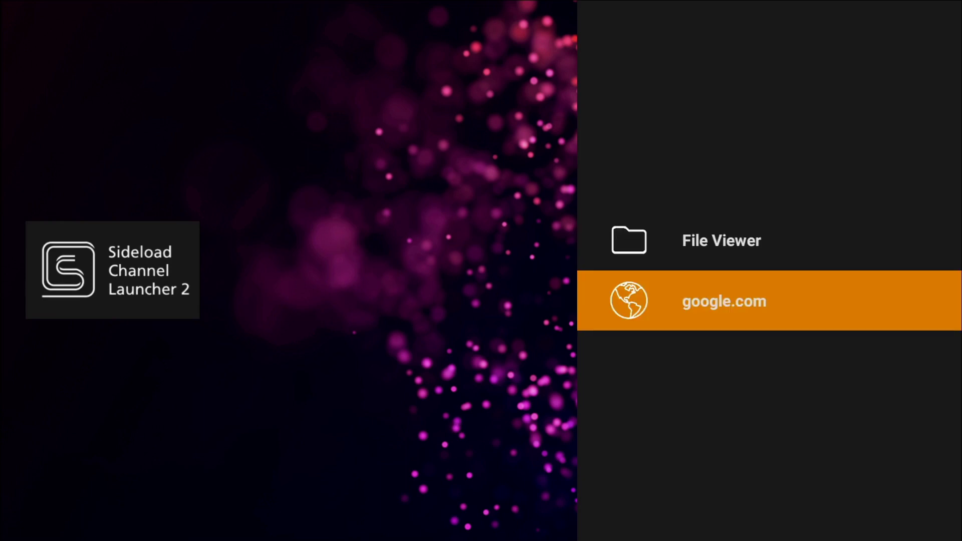
# Step: Open google.com and type 'uptodown download chrome' into the search box
pyautogui.press('Return')
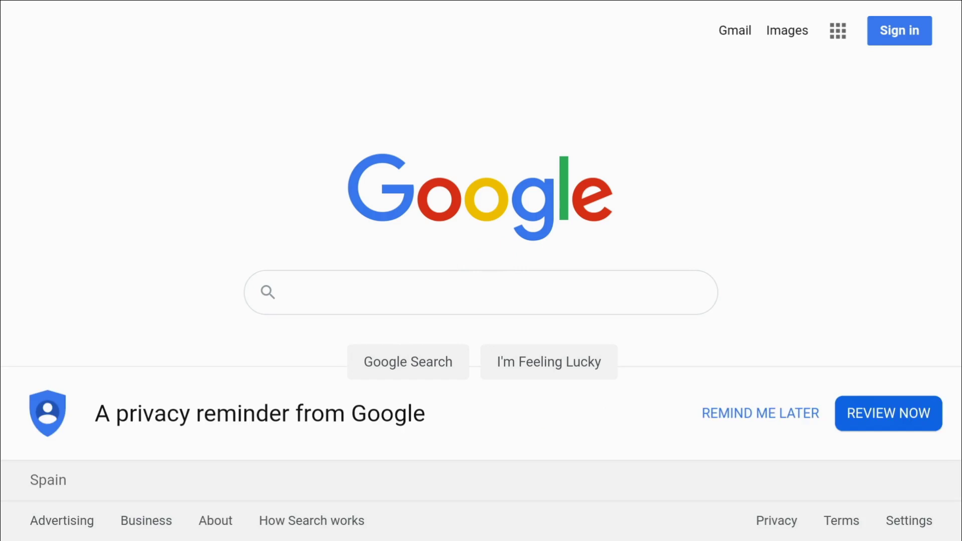
pyautogui.press('Down')
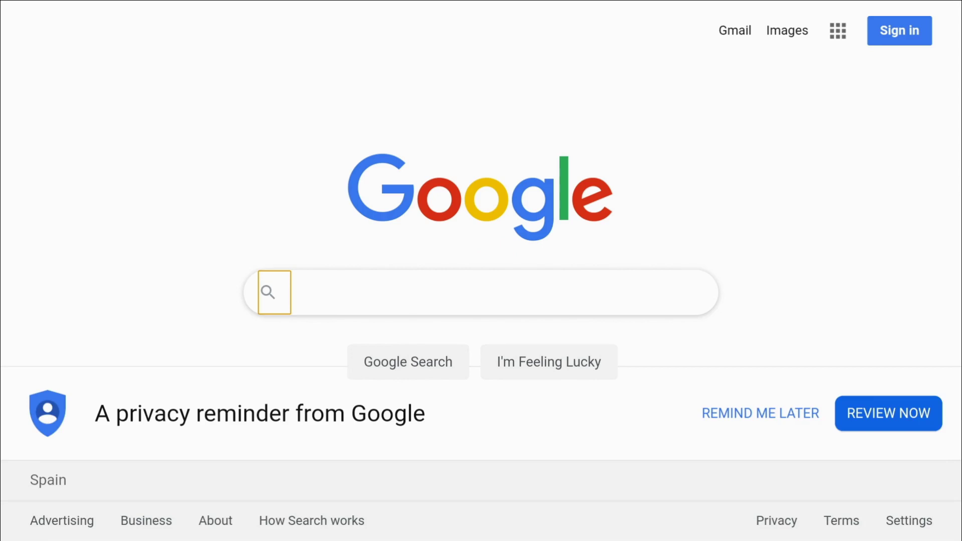
pyautogui.press('Return')
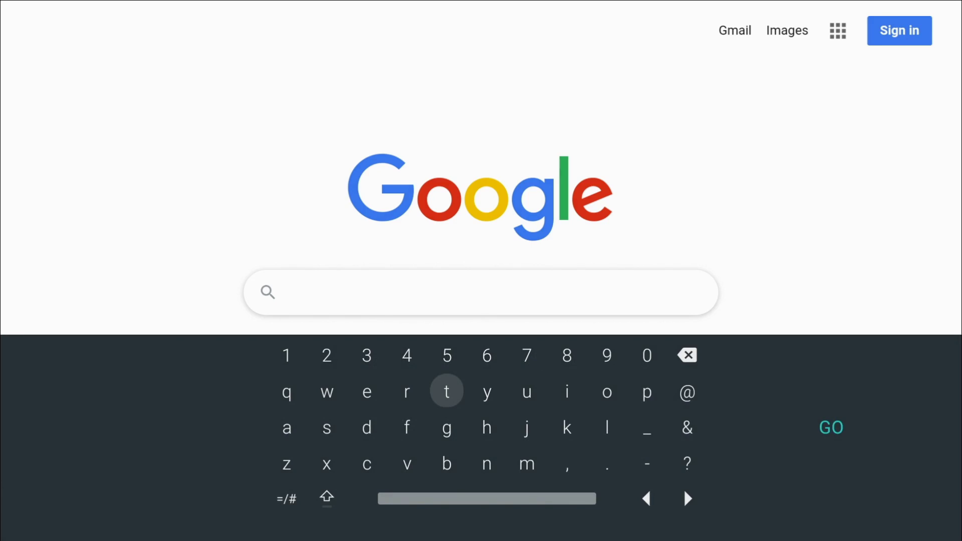
pyautogui.write('upto')
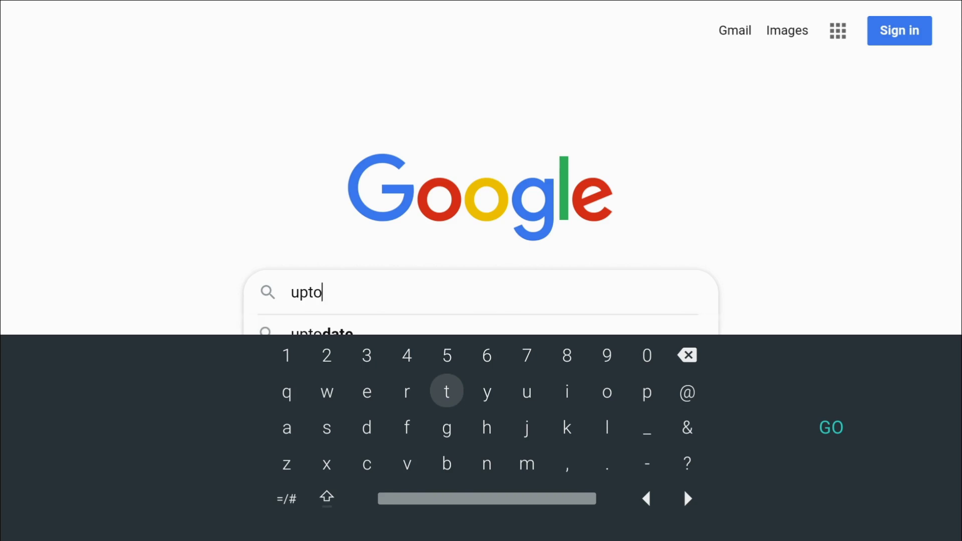
pyautogui.write('down do')
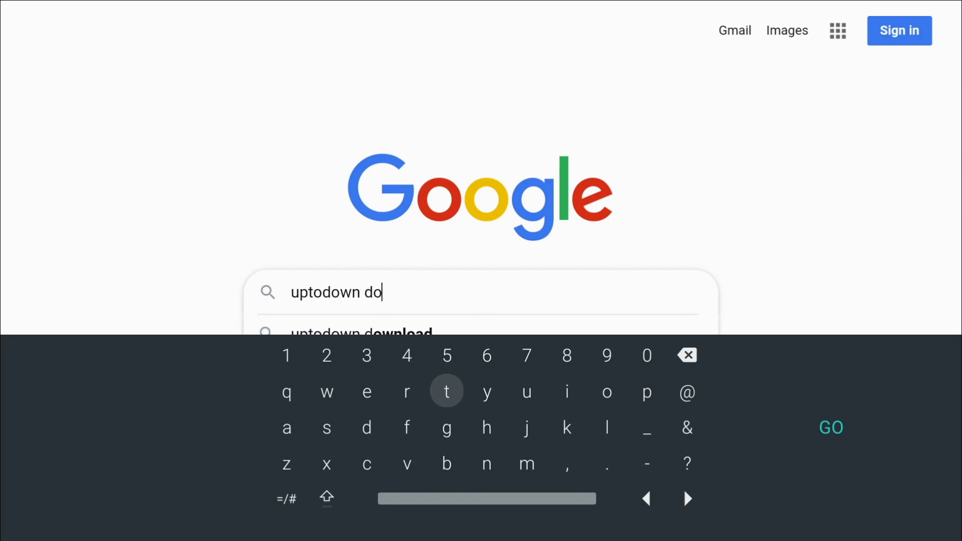
pyautogui.write('wnload c')
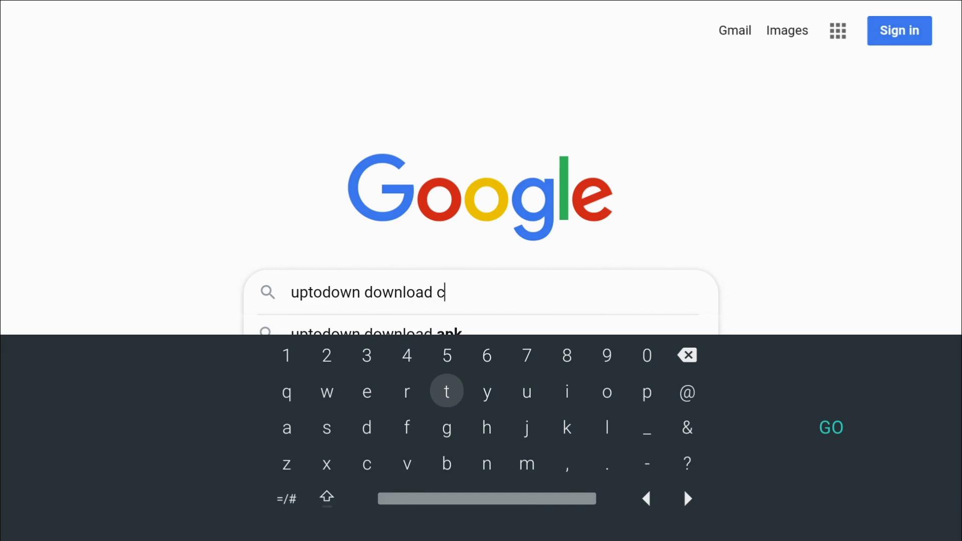
pyautogui.write('hrome')
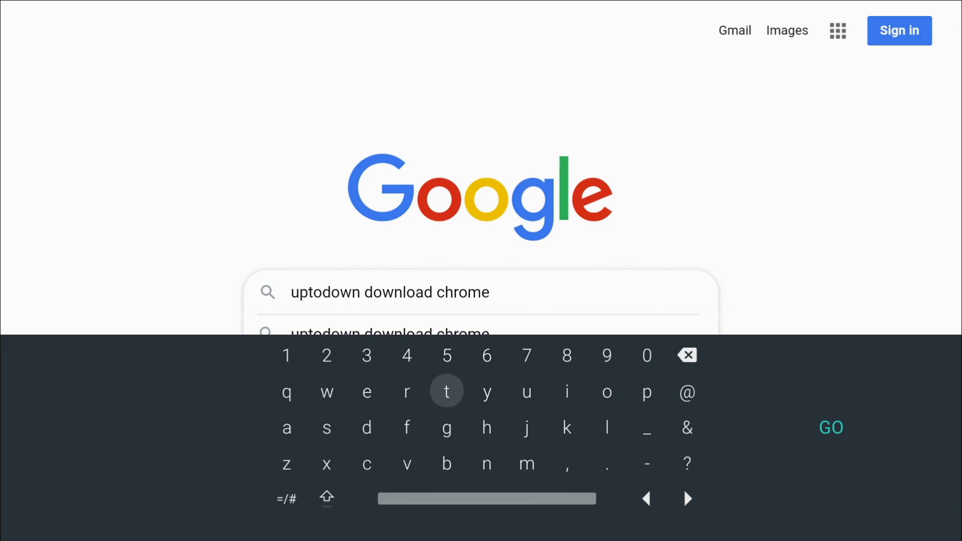
pyautogui.press('Right')
pyautogui.press('Right')
pyautogui.press('Right')
pyautogui.press('Right')
pyautogui.press('Right')
pyautogui.press('Right')
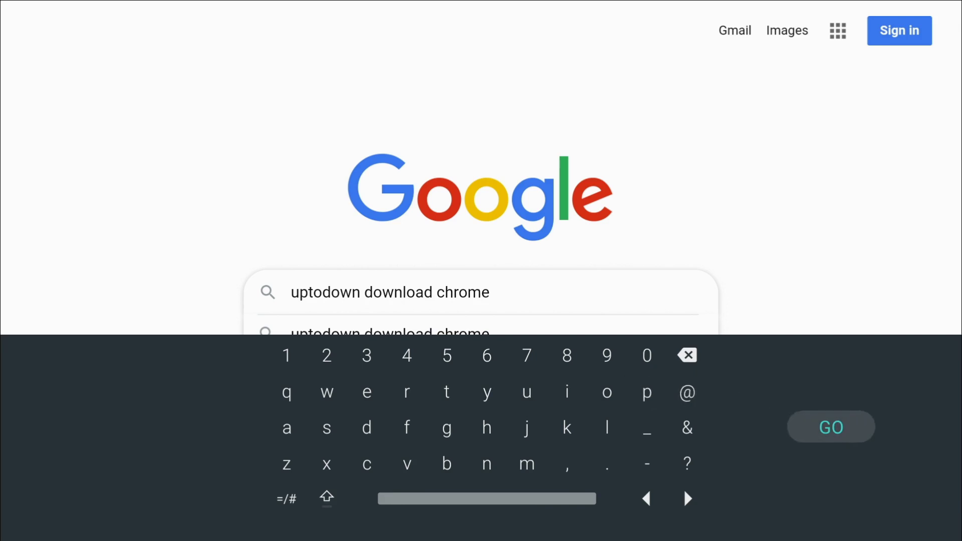
# Step: Run the search, open the uptodown Chrome result and download the Chrome 80.0.3987.87 APK
pyautogui.press('Return')
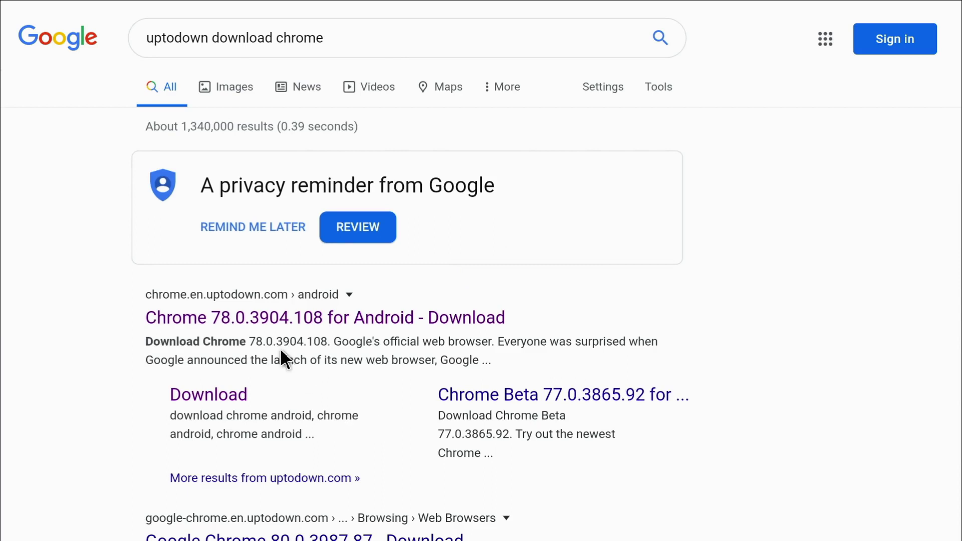
pyautogui.click(224, 403)
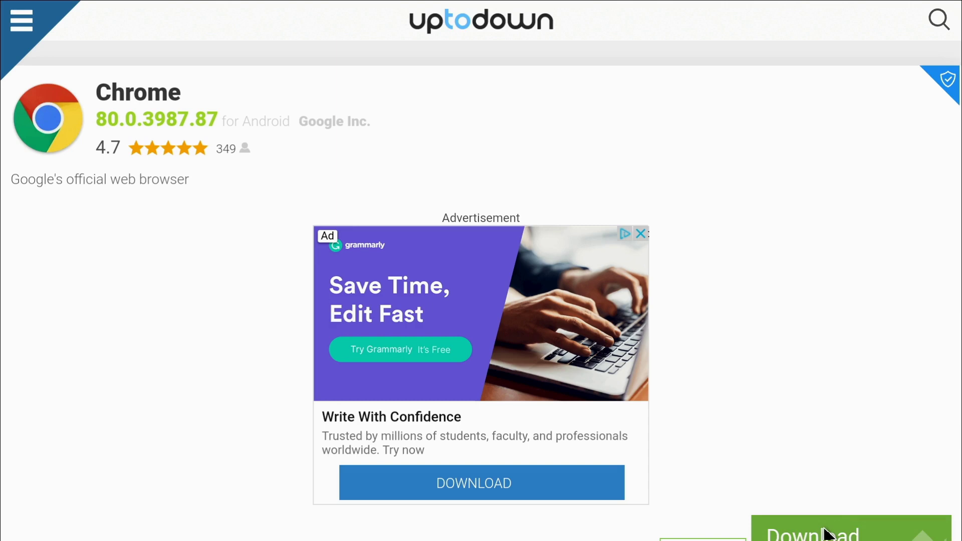
pyautogui.click(812, 536)
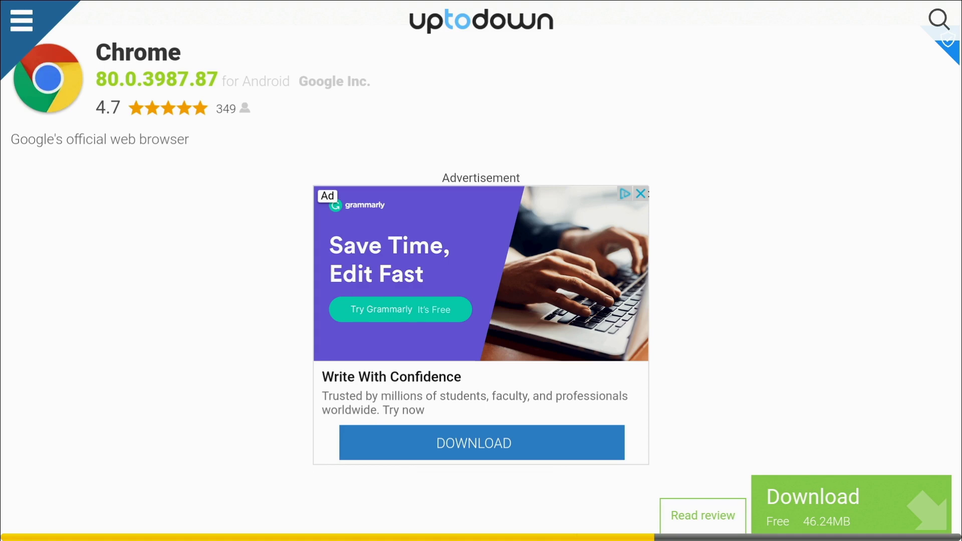
# Step: Go back to the Google home page and run a search for 'filelinked'
pyautogui.press('Escape')
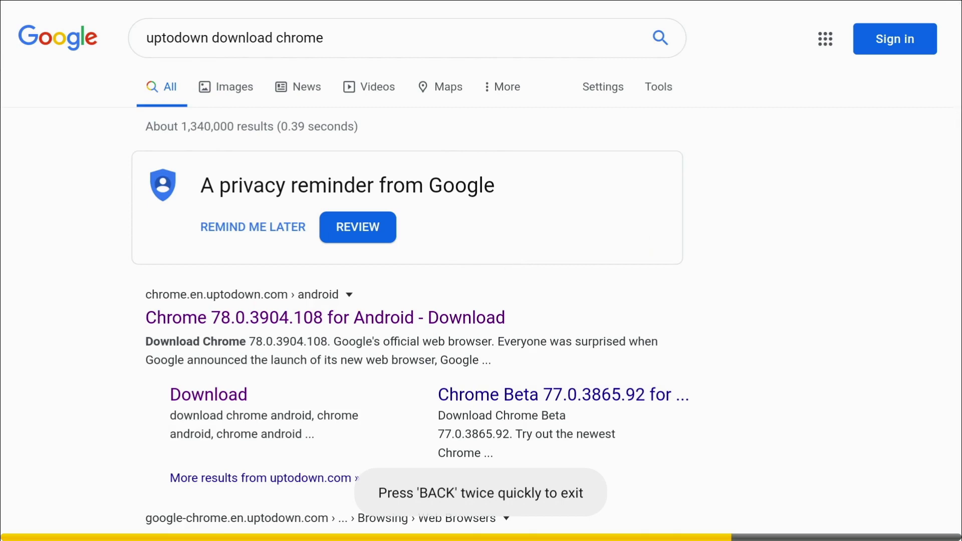
pyautogui.press('Escape')
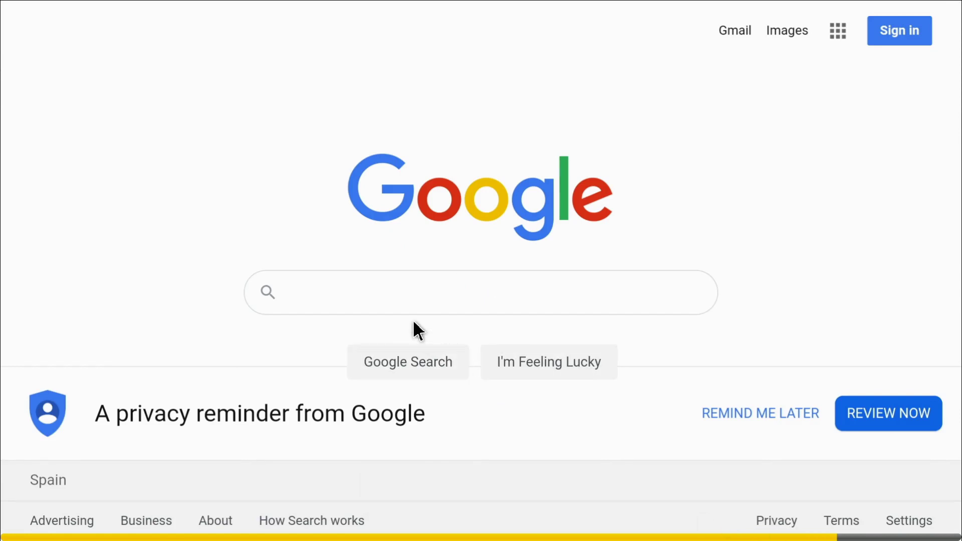
pyautogui.click(358, 288)
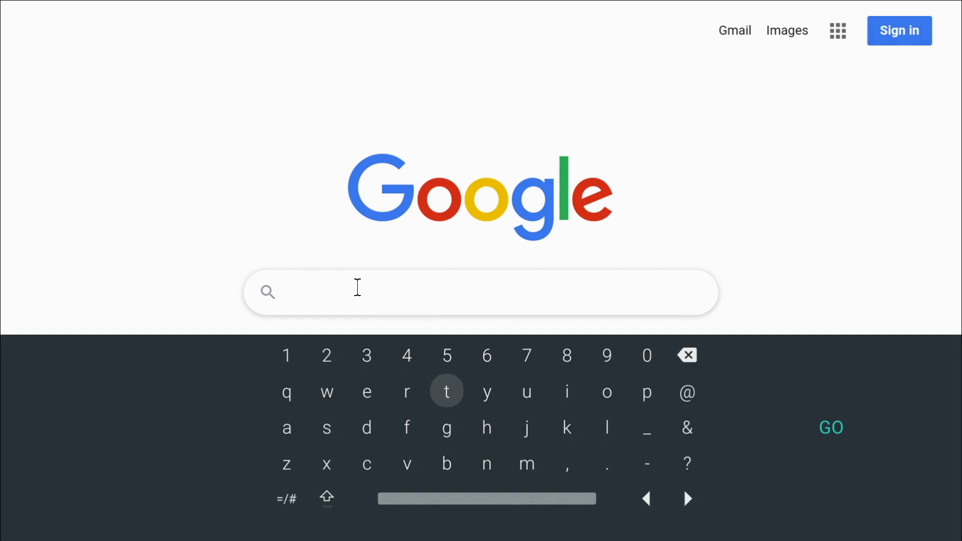
pyautogui.write('filelin')
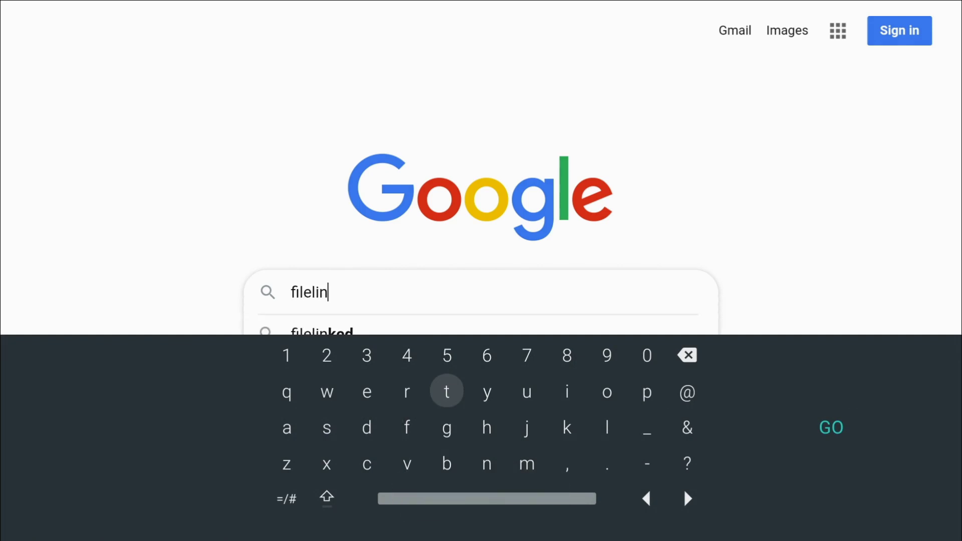
pyautogui.write('ked')
pyautogui.press('Right')
pyautogui.press('Right')
pyautogui.press('Right')
pyautogui.press('Right')
pyautogui.press('Right')
pyautogui.press('Right')
pyautogui.press('Right')
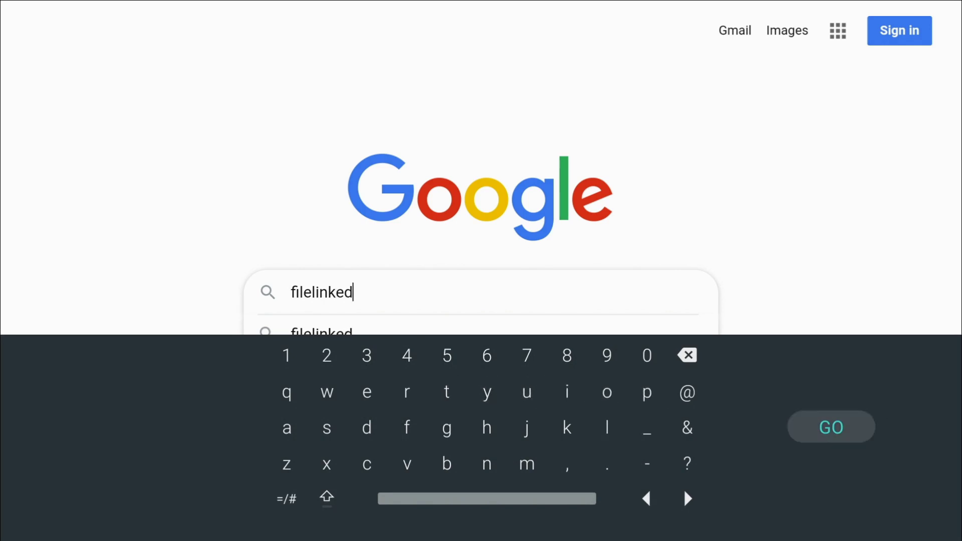
pyautogui.press('Return')
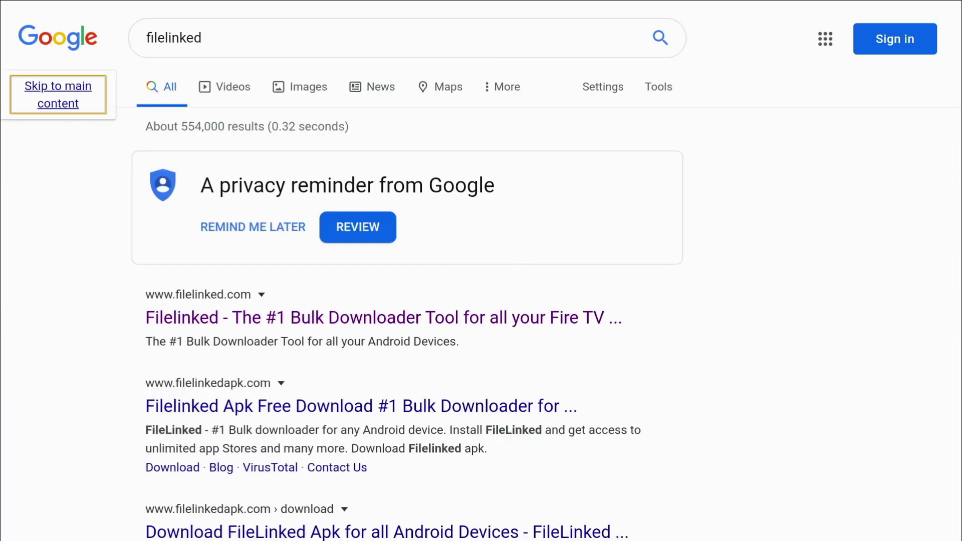
# Step: Open the filelinked.com result and download the FileLinked APK (com.aot.filelinked.apk)
pyautogui.click(205, 328)
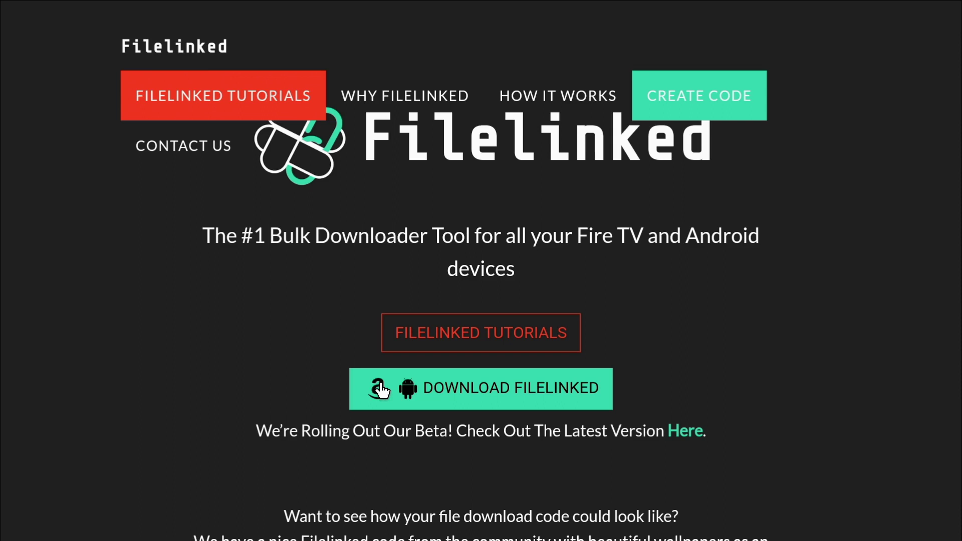
pyautogui.click(415, 400)
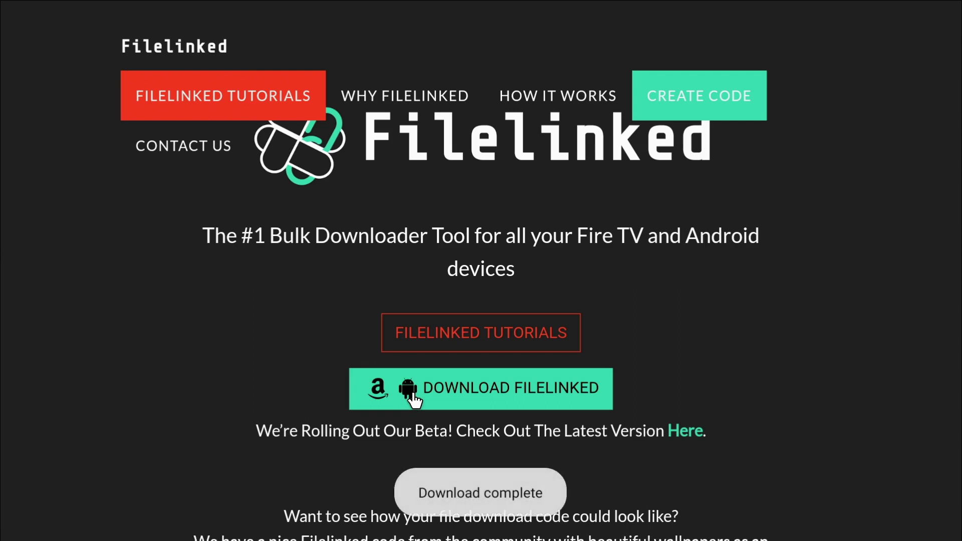
# Step: Back out of the browser to the launcher and open File Viewer from its side menu
pyautogui.hotkey('alt', 'Left')
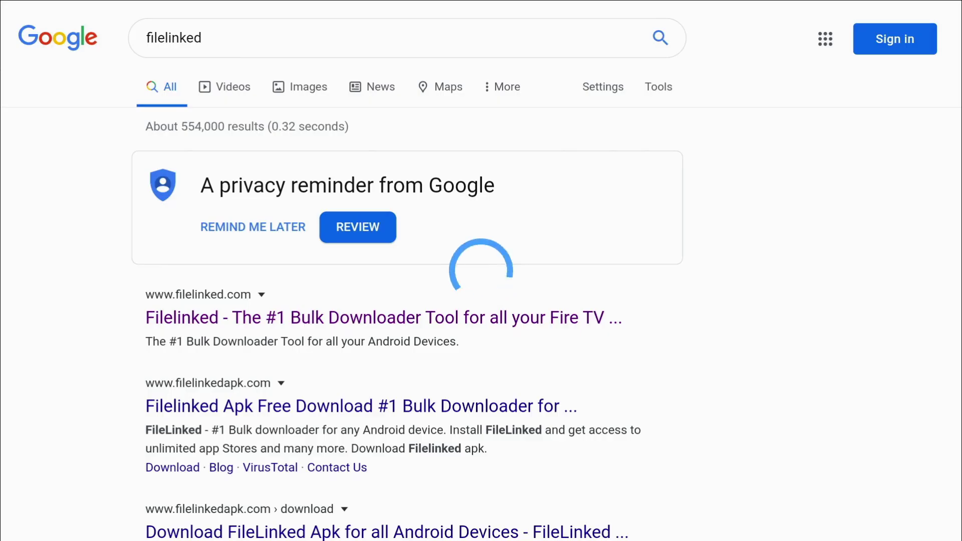
pyautogui.hotkey('alt', 'Left')
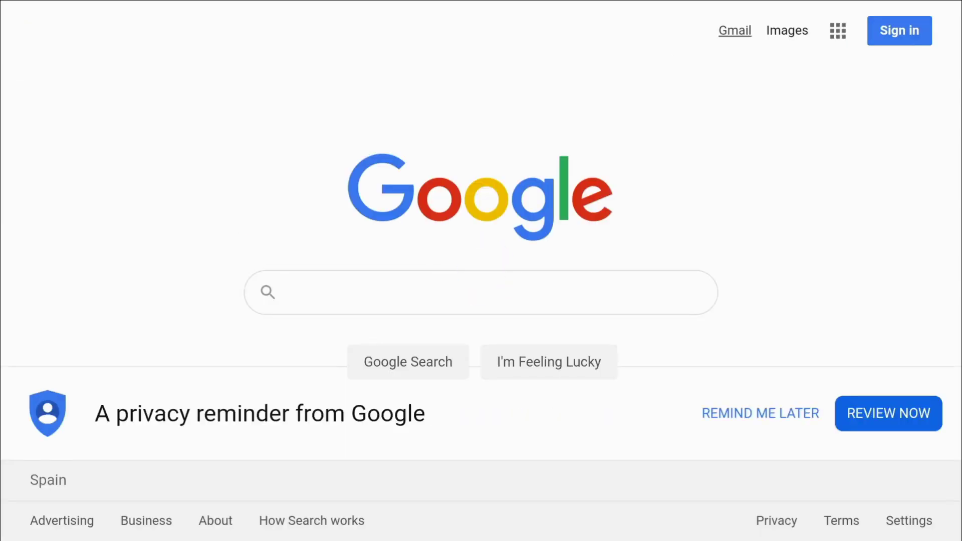
pyautogui.hotkey('alt', 'Left')
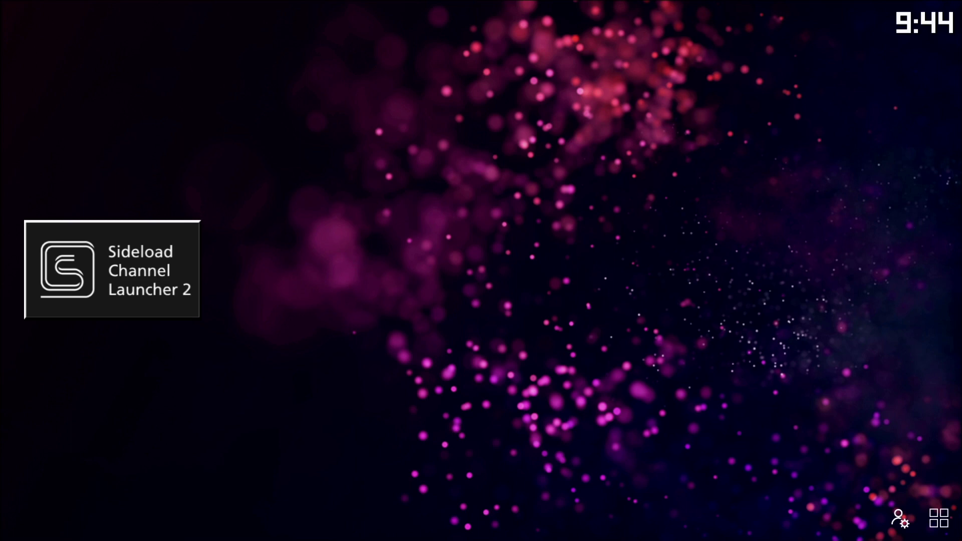
pyautogui.press('Return')
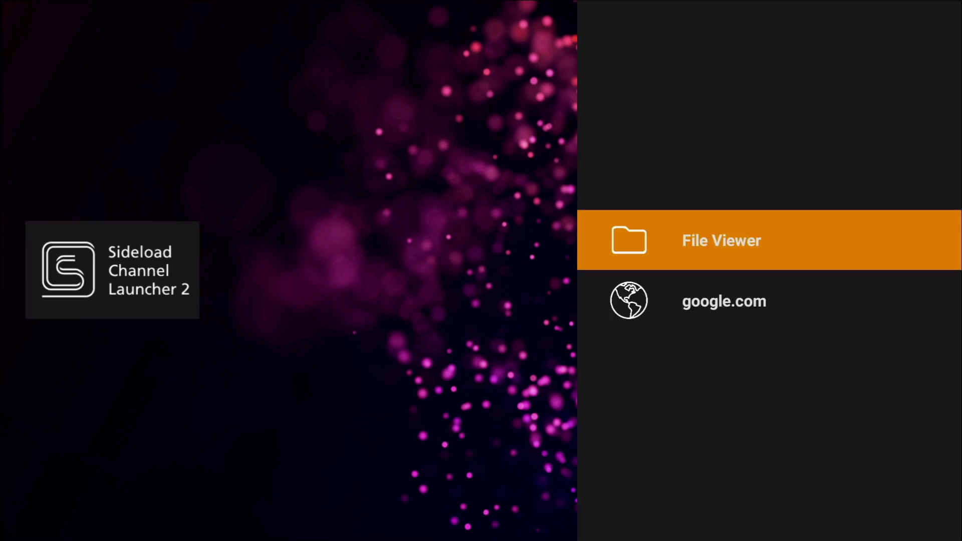
pyautogui.press('Return')
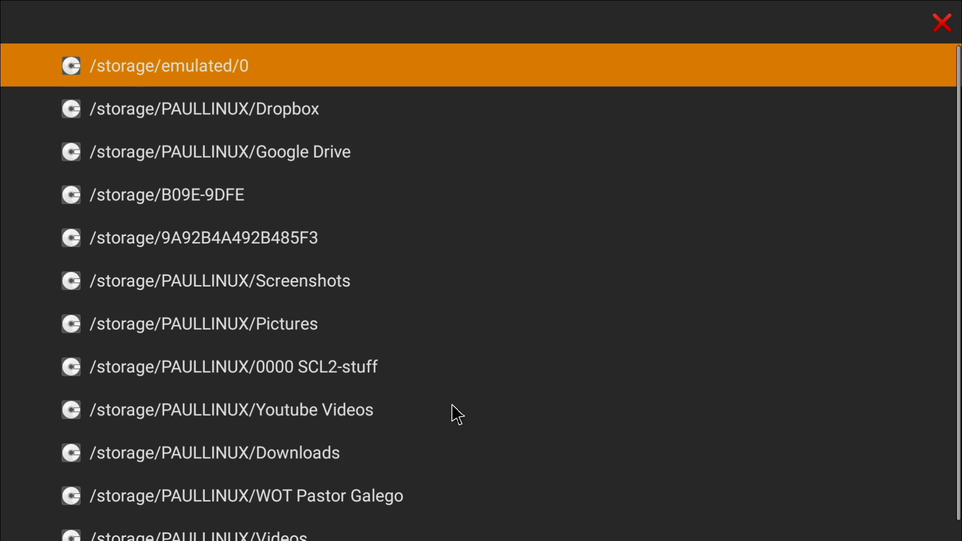
# Step: Open /storage/emulated/0/Download and launch chrome-80-0-3987-87-1.apk for installation
pyautogui.press('Return')
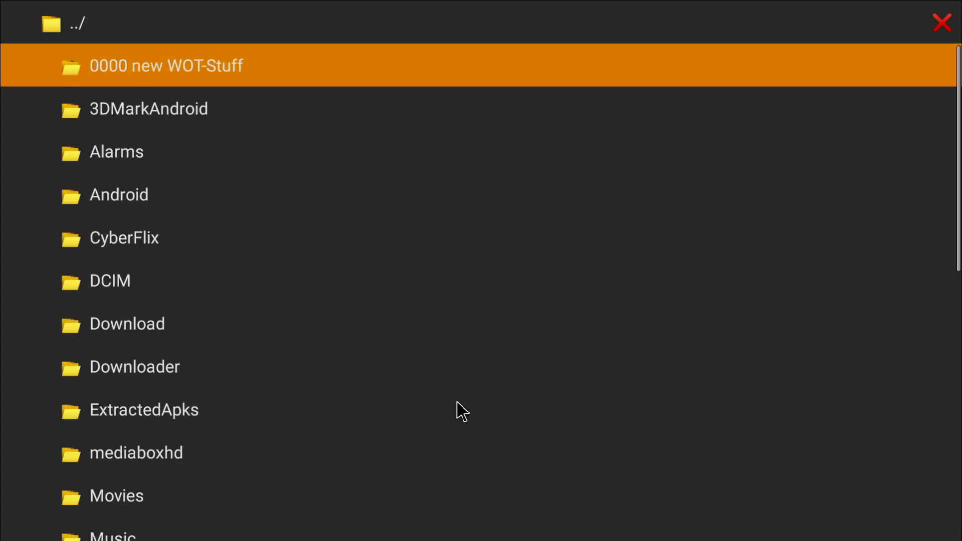
pyautogui.press('Down')
pyautogui.press('Down')
pyautogui.press('Down')
pyautogui.press('Down')
pyautogui.press('Down')
pyautogui.press('Down')
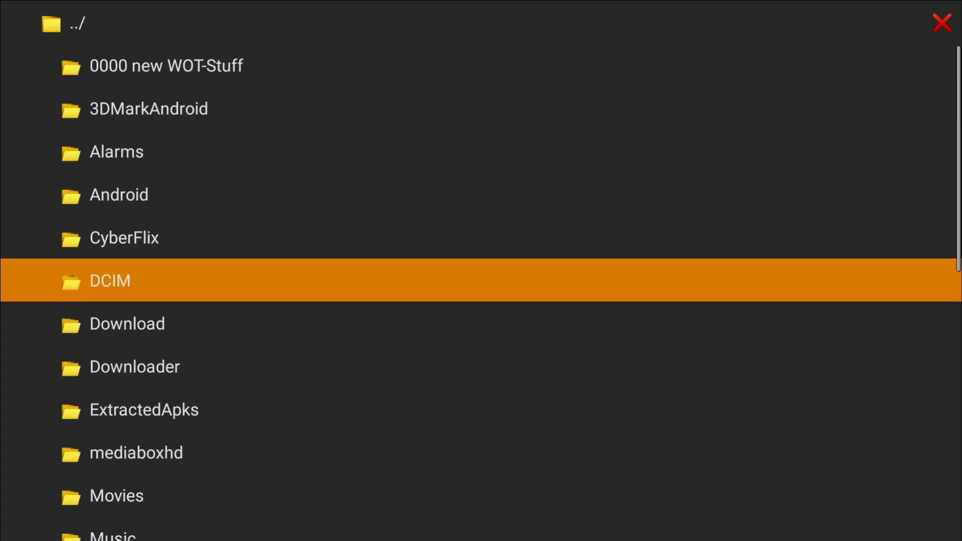
pyautogui.press('Return')
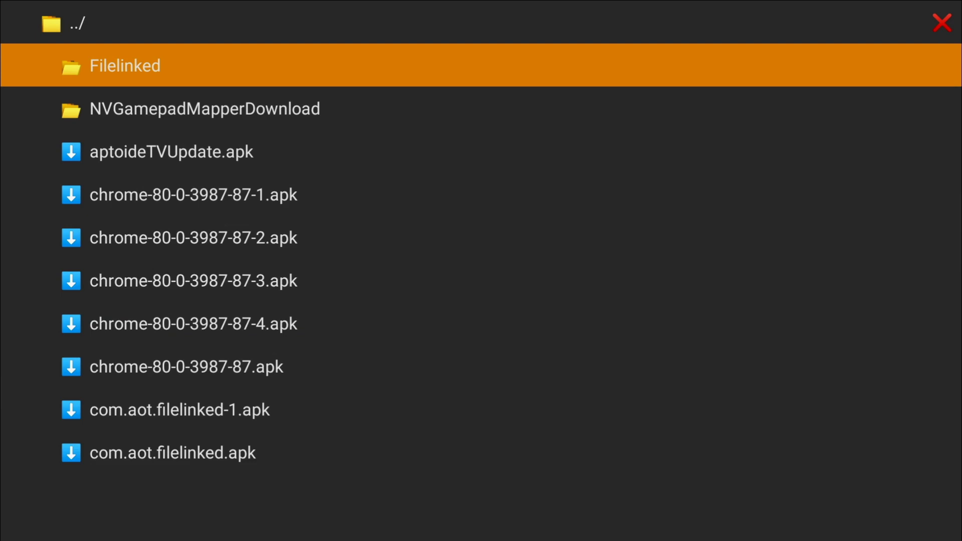
pyautogui.press('Down')
pyautogui.press('Down')
pyautogui.press('Down')
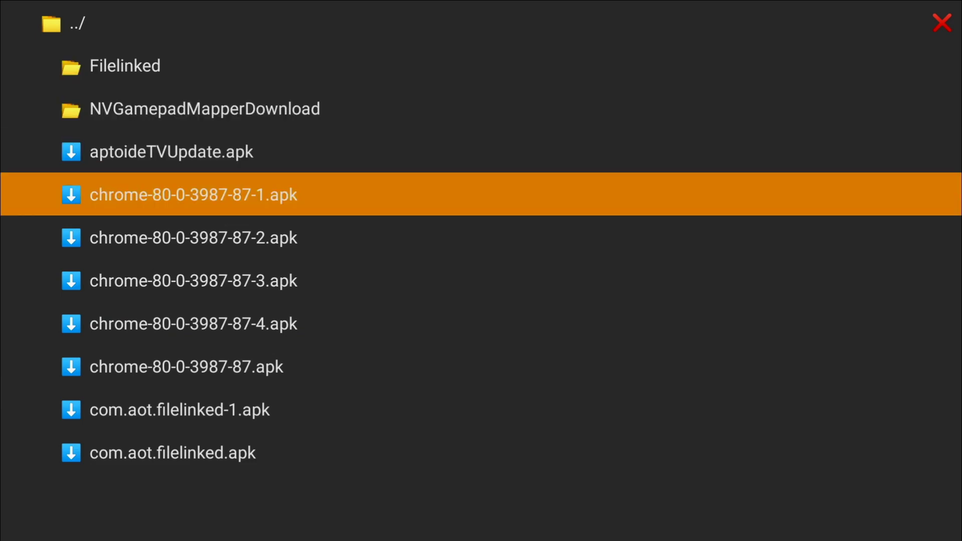
pyautogui.press('Return')
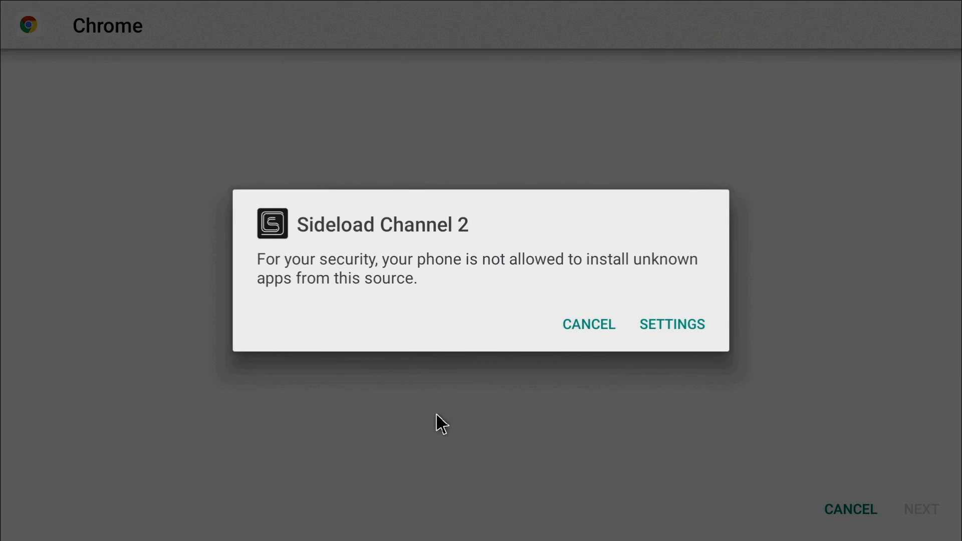
# Step: Set Sideload Channel 2 to Allowed under Install unknown apps, then return to the installer
pyautogui.click(671, 327)
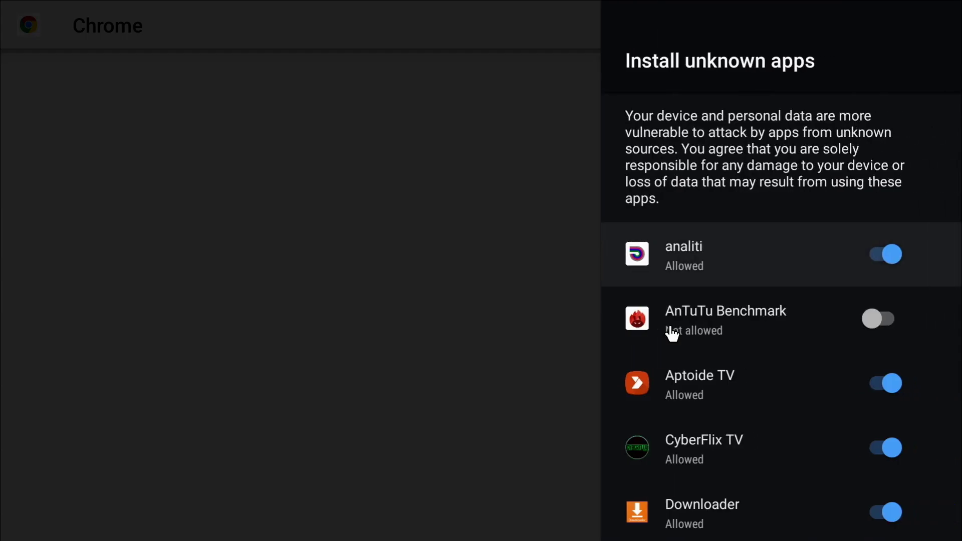
pyautogui.press('Down')
pyautogui.press('Down')
pyautogui.press('Down')
pyautogui.press('Down')
pyautogui.press('Down')
pyautogui.press('Down')
pyautogui.press('Down')
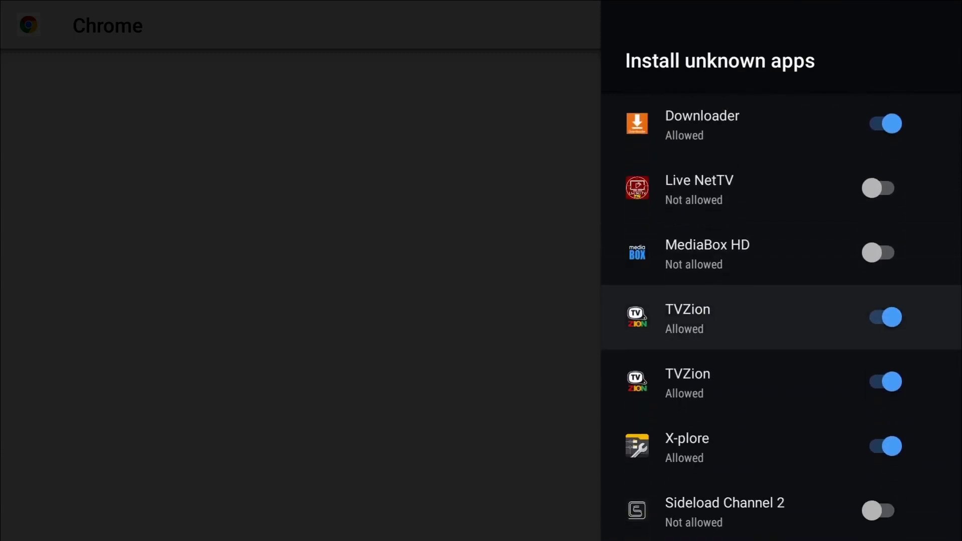
pyautogui.press('Down')
pyautogui.press('Down')
pyautogui.press('Down')
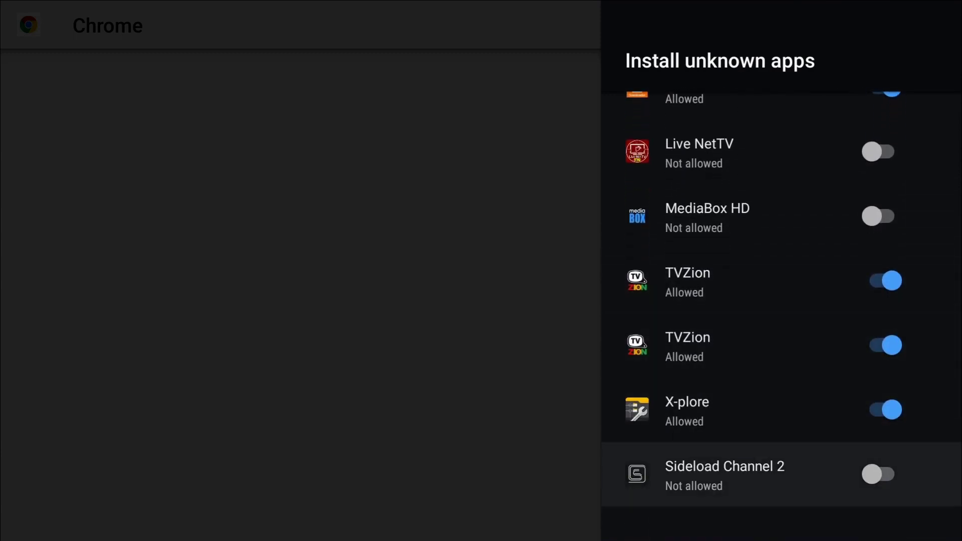
pyautogui.press('Return')
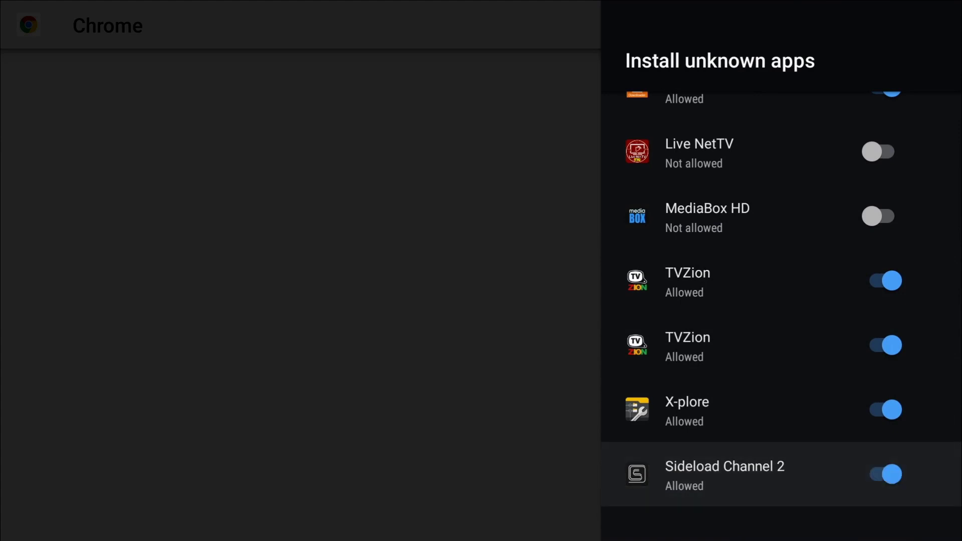
pyautogui.press('Escape')
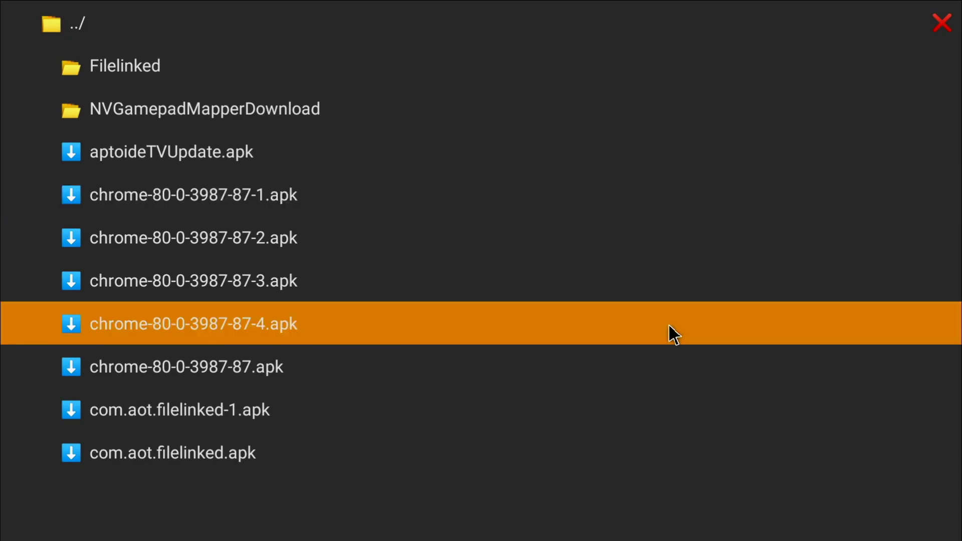
# Step: Install Chrome from chrome-80-0-3987-87-4.apk and finish back at the Download file list
pyautogui.click(669, 325)
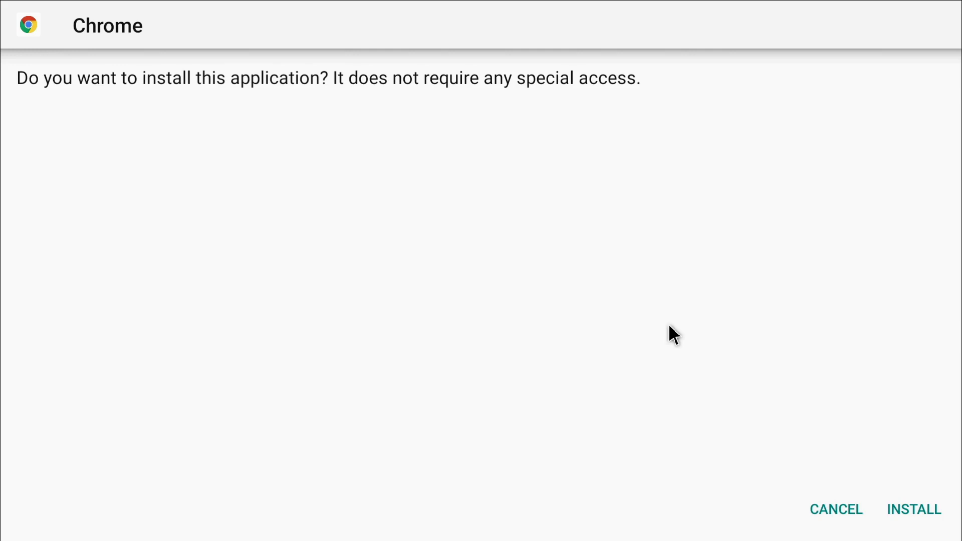
pyautogui.press('Right')
pyautogui.press('Right')
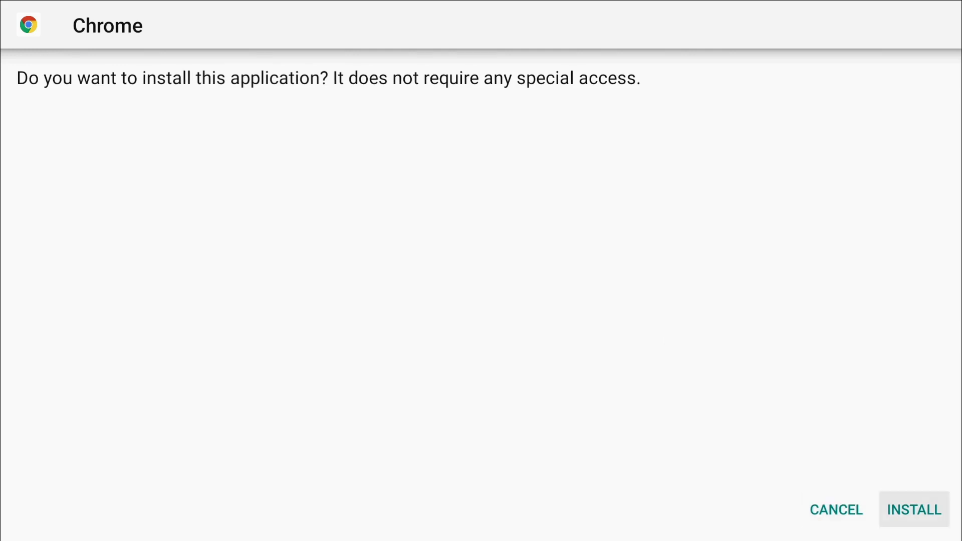
pyautogui.press('Return')
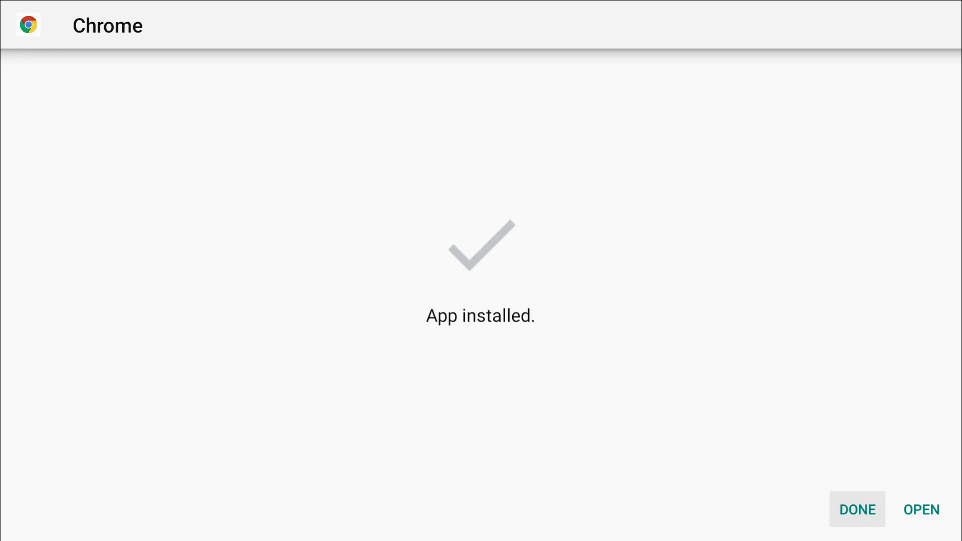
pyautogui.press('Return')
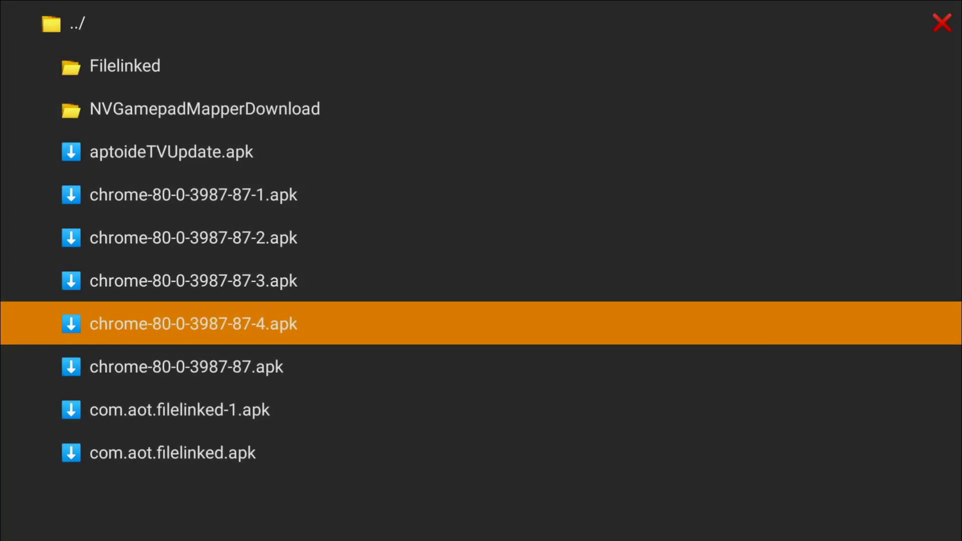
pyautogui.press('Down')
pyautogui.press('Down')
pyautogui.press('Down')
pyautogui.press('Down')
pyautogui.press('Down')
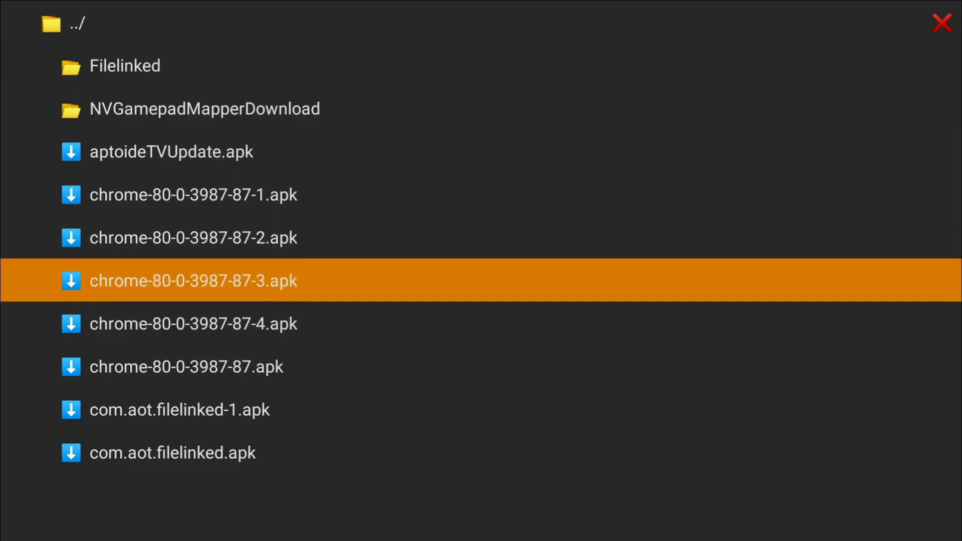
# Step: Install FileLinked from com.aot.filelinked.apk, confirming past the permission screen
pyautogui.press('Down')
pyautogui.press('Down')
pyautogui.press('Down')
pyautogui.press('Down')
pyautogui.press('Return')
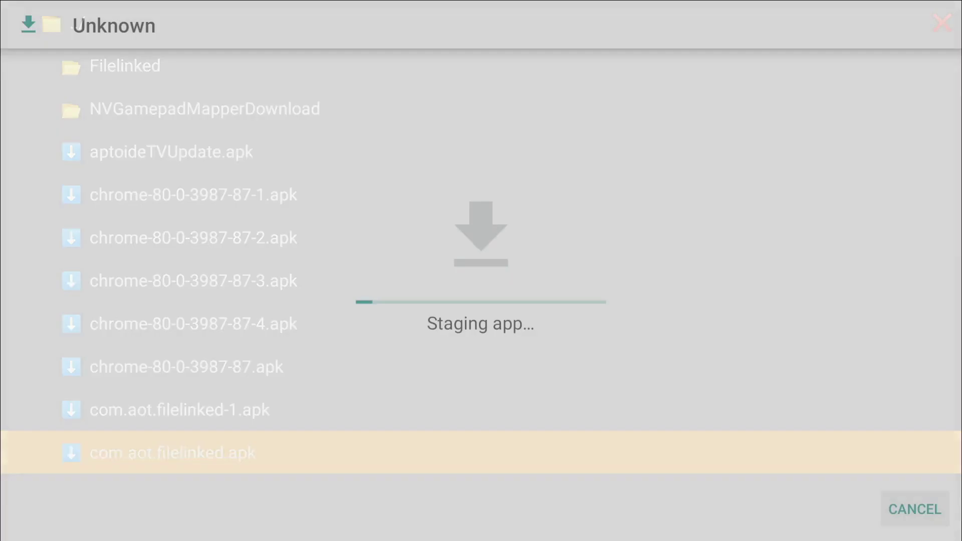
pyautogui.press('Down')
pyautogui.press('Down')
pyautogui.press('Down')
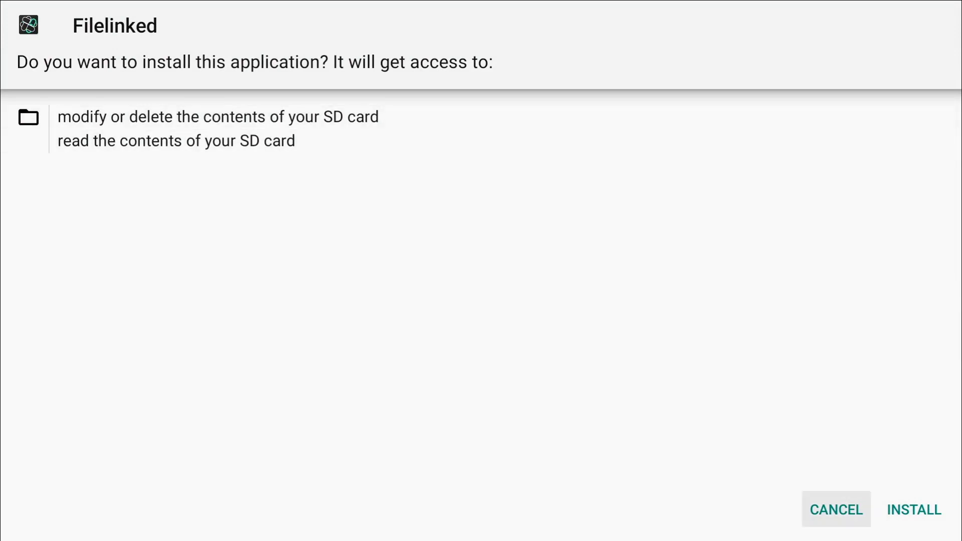
pyautogui.press('Right')
pyautogui.press('Return')
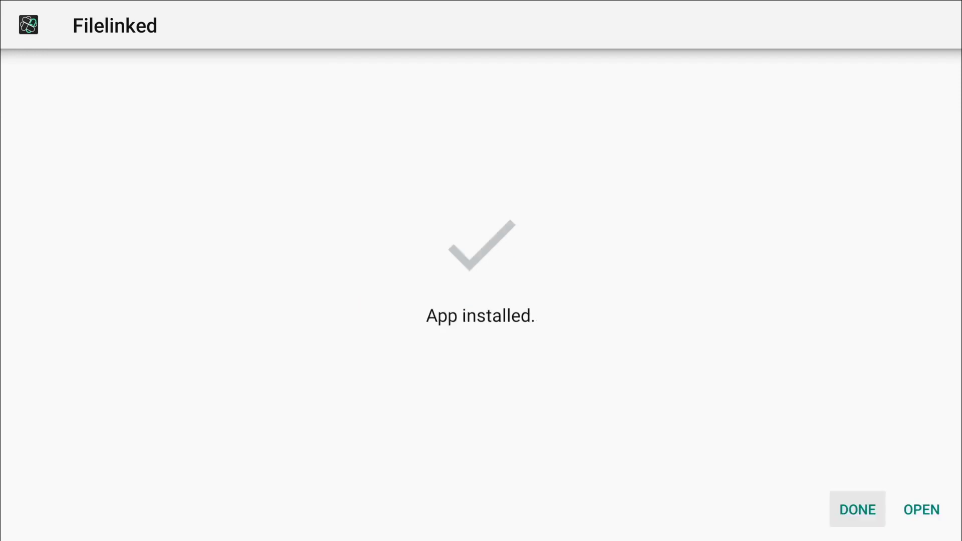
pyautogui.press('Return')
# Step: Back out of the Download folder to the list of storage locations
pyautogui.press('Escape')
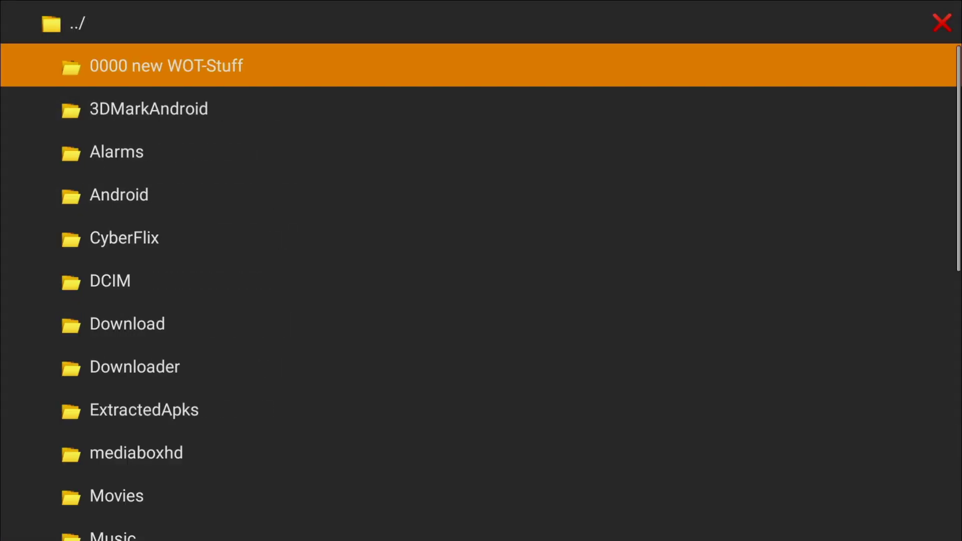
pyautogui.press('Escape')
pyautogui.press('Escape')
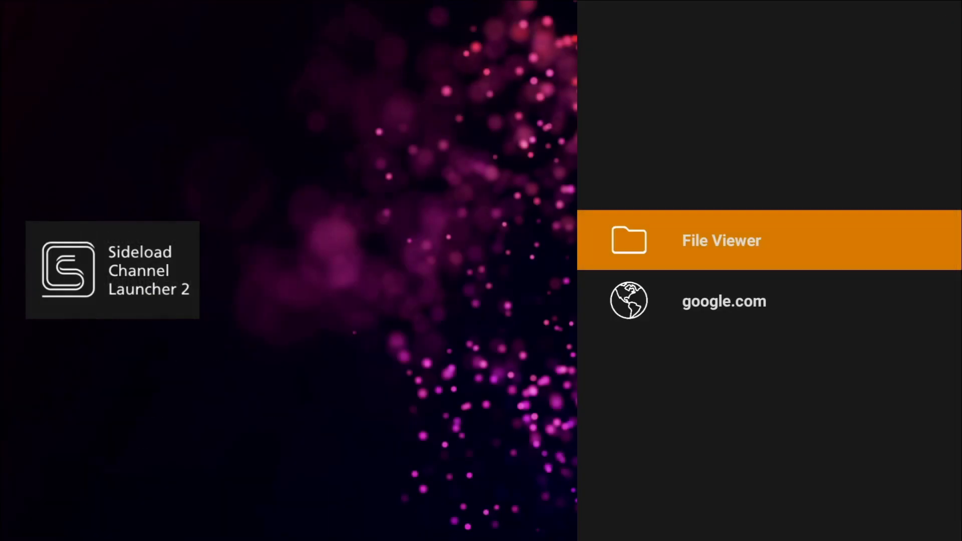